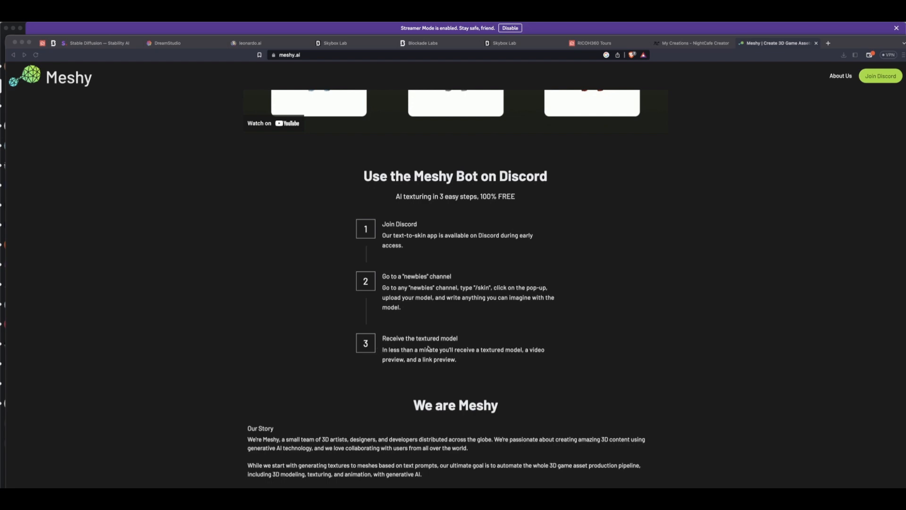
# Review the Meshy bot instructions on meshy.ai and open the getting-started channel of the Meshy Discord server
pyautogui.scroll(-5, 427, 348)
pyautogui.scroll(20, 444, 276)
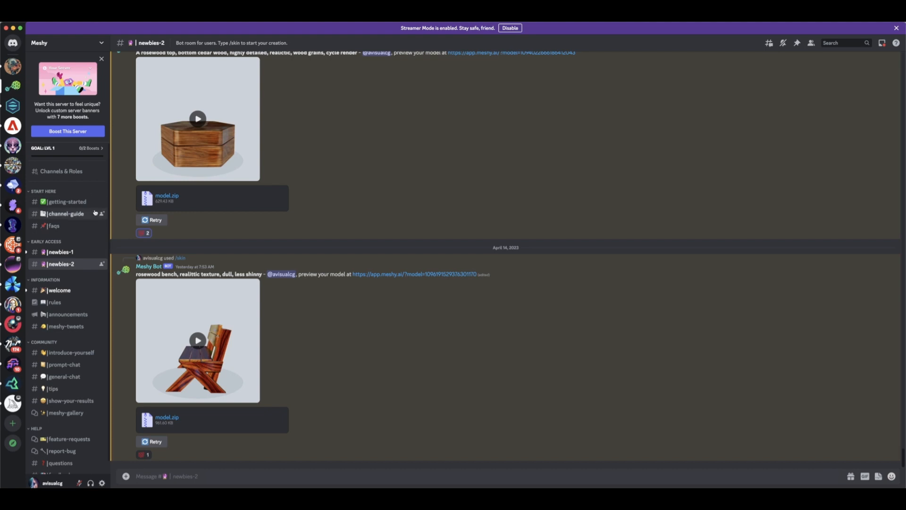
pyautogui.click(54, 203)
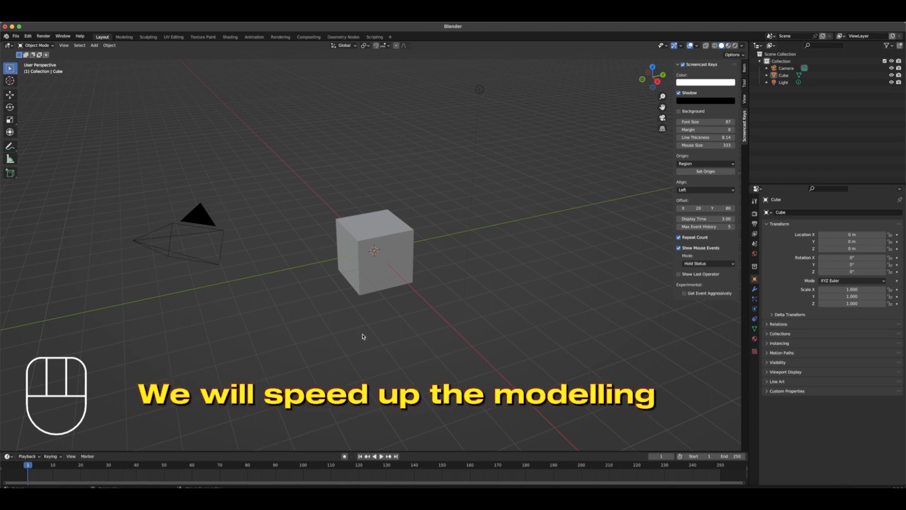
# In Blender, replace the default cube with a mesh circle at the origin and enter Edit Mode
pyautogui.click(383, 243)
pyautogui.press('x')
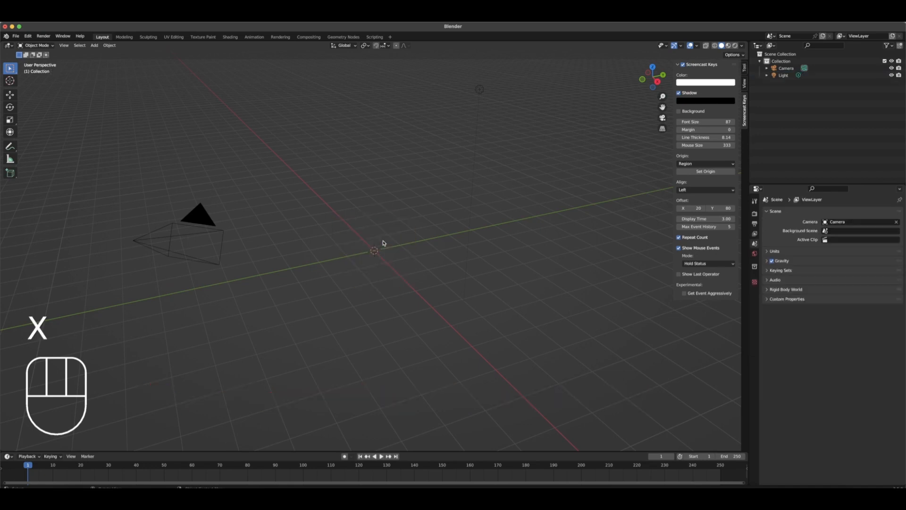
pyautogui.hotkey('shift', 'a')
pyautogui.click(418, 259)
pyautogui.press('Tab')
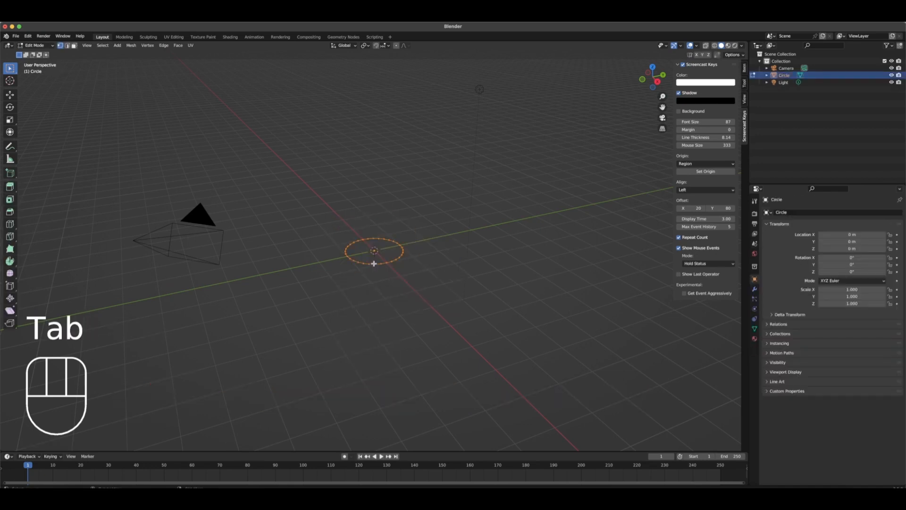
# Extrude the circle upward about 1.3 m, widen the new ring, and extrude it straight up again to form the pot's body
pyautogui.press('e')
pyautogui.click(377, 230)
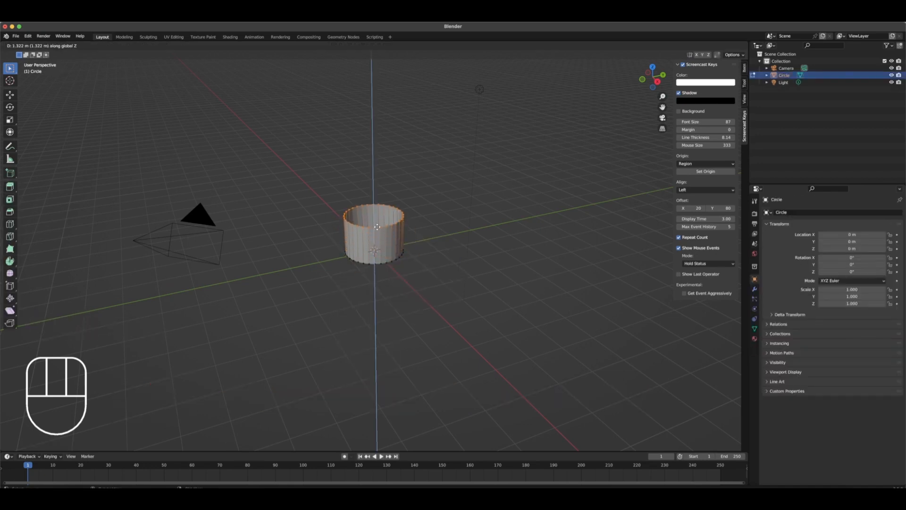
pyautogui.press('s')
pyautogui.click(383, 226)
pyautogui.press('e')
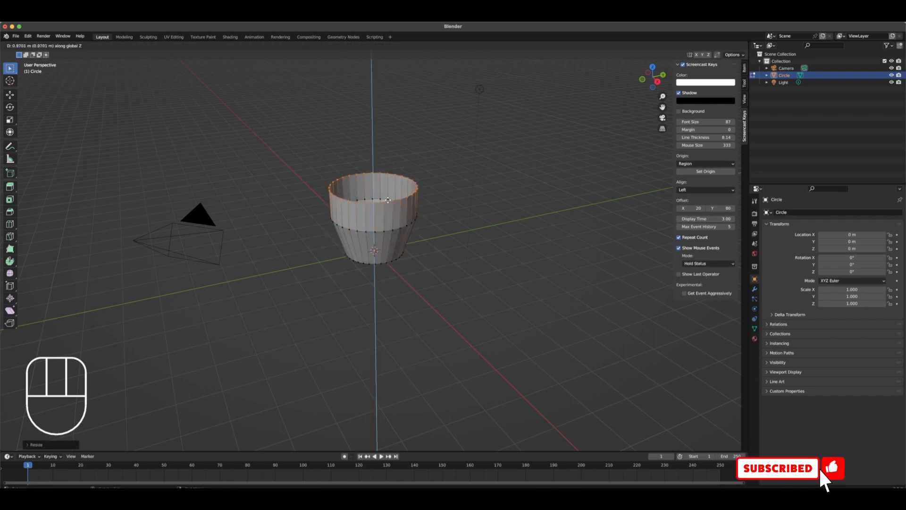
pyautogui.click(393, 188)
# Extrude an upper section from the pot's top ring, scale it inward as a tapered neck, and extrude the rim slightly inward
pyautogui.press('e')
pyautogui.click(395, 172)
pyautogui.press('s')
pyautogui.click(389, 172)
pyautogui.press('e')
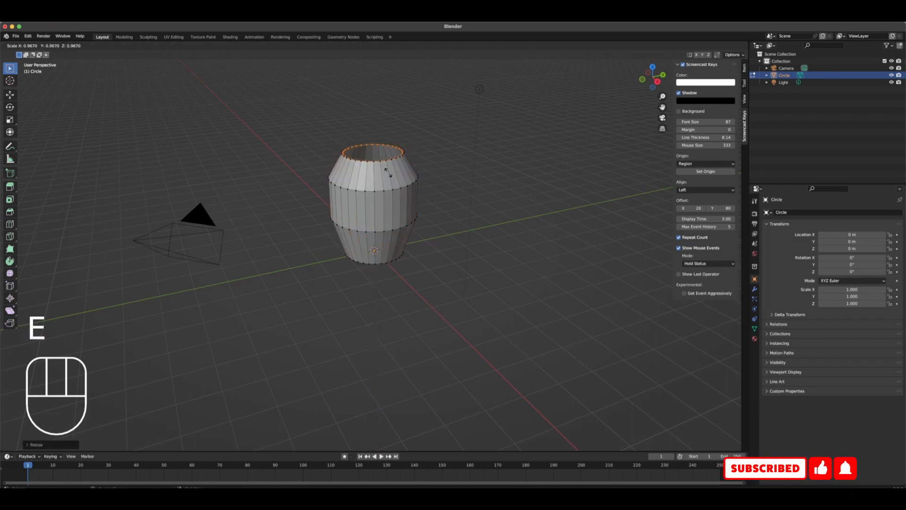
pyautogui.click(388, 173)
# Select the pot's open bottom ring, fill it with a face, and extrude that face
pyautogui.moveTo(411, 349); pyautogui.dragTo(411, 312, button='middle')
pyautogui.scroll(5, 411, 311)
pyautogui.click(368, 227)
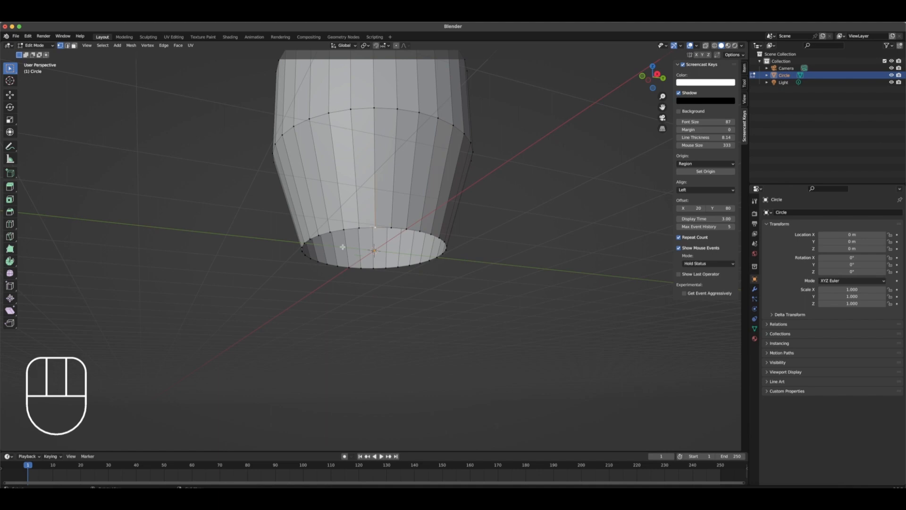
pyautogui.press('b')
pyautogui.moveTo(241, 217); pyautogui.dragTo(453, 281)
pyautogui.press('f')
pyautogui.press('super+z')
pyautogui.press('e')
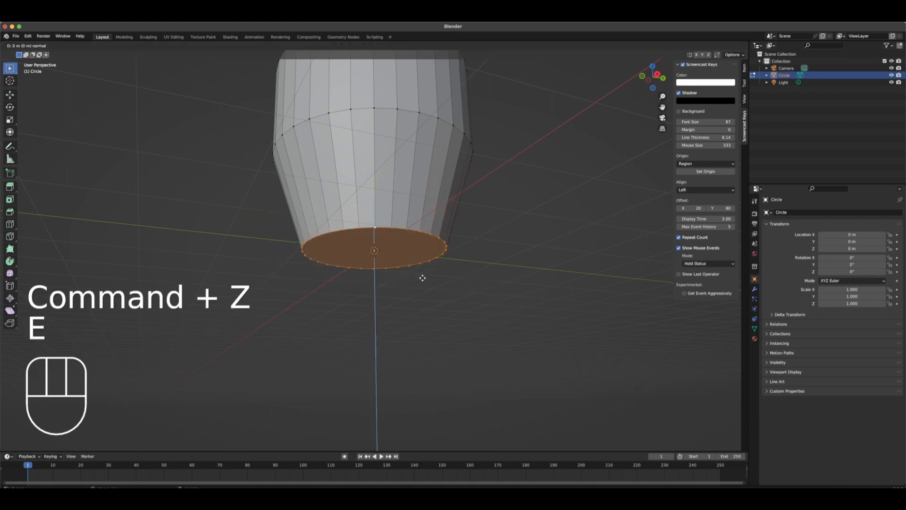
# Add a centred horizontal loop cut around the pot's middle section and return to Object Mode
pyautogui.moveTo(408, 277); pyautogui.dragTo(448, 242, button='middle')
pyautogui.press('super+r')
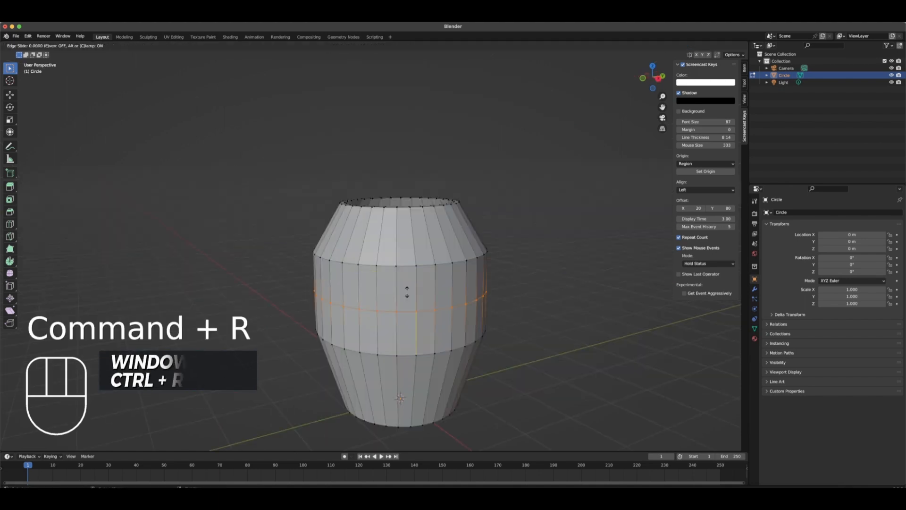
pyautogui.click(404, 295)
pyautogui.click(405, 295)
pyautogui.press('Tab')
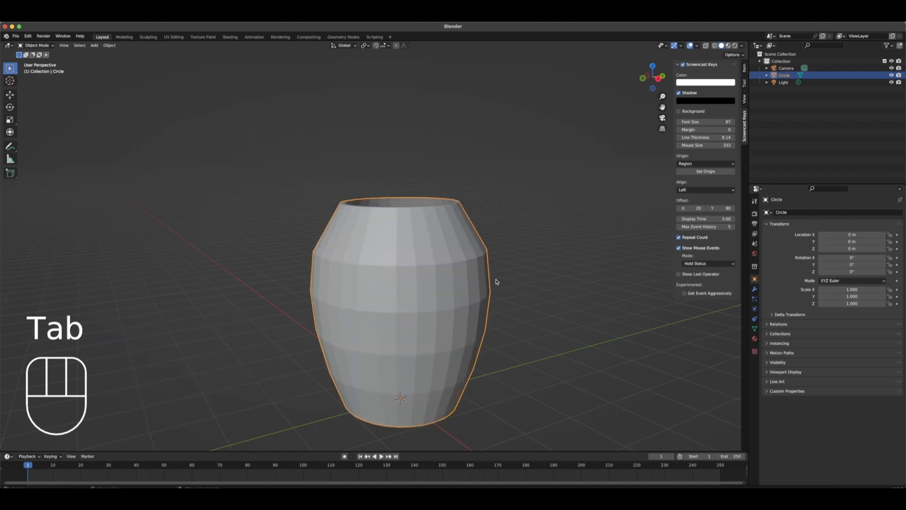
# Add a Solidify modifier to the pot and adjust its wall thickness
pyautogui.click(754, 289)
pyautogui.click(783, 212)
pyautogui.click(759, 333)
pyautogui.moveTo(478, 210); pyautogui.dragTo(473, 251, button='middle')
pyautogui.moveTo(849, 244); pyautogui.dragTo(878, 244)
pyautogui.click(767, 225)
# Add a Catmull-Clark Subdivision modifier to the pot and set its viewport level to 2
pyautogui.click(770, 213)
pyautogui.click(765, 341)
pyautogui.moveTo(585, 283); pyautogui.dragTo(582, 249, button='middle')
pyautogui.click(891, 254)
pyautogui.click(891, 253)
pyautogui.click(890, 260)
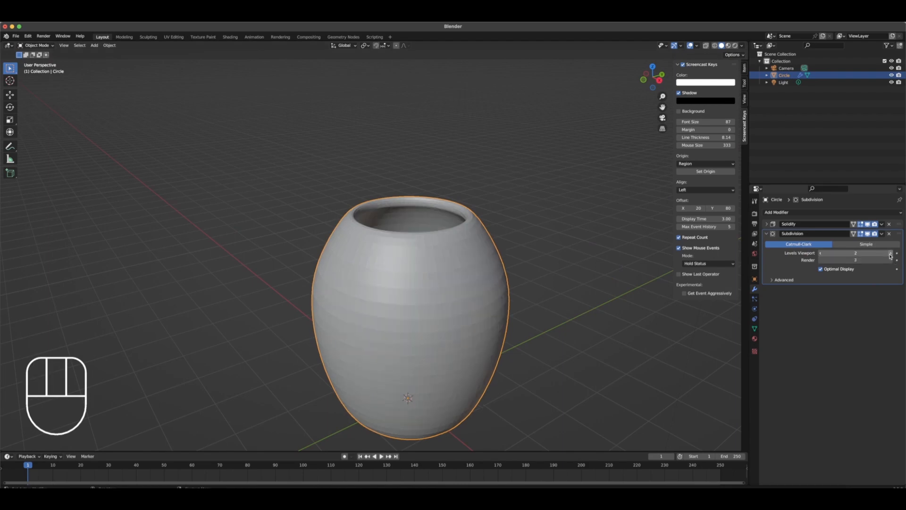
# Shade the pot smooth and give it a new material
pyautogui.moveTo(406, 287); pyautogui.dragTo(407, 291, button='right')
pyautogui.click(755, 338)
pyautogui.click(832, 245)
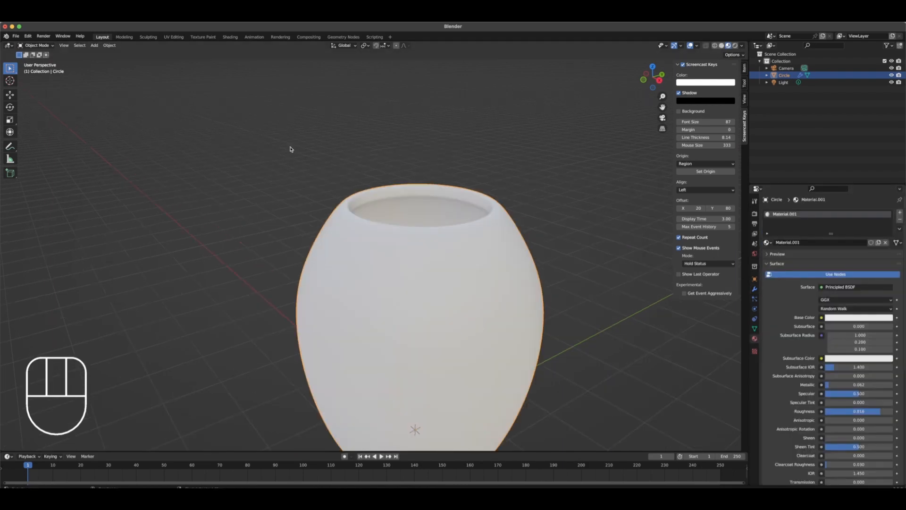
# Unwrap the entire pot mesh with Smart UV Project in the UV Editing workspace and inspect the UV islands
pyautogui.click(174, 37)
pyautogui.press('a')
pyautogui.press('u')
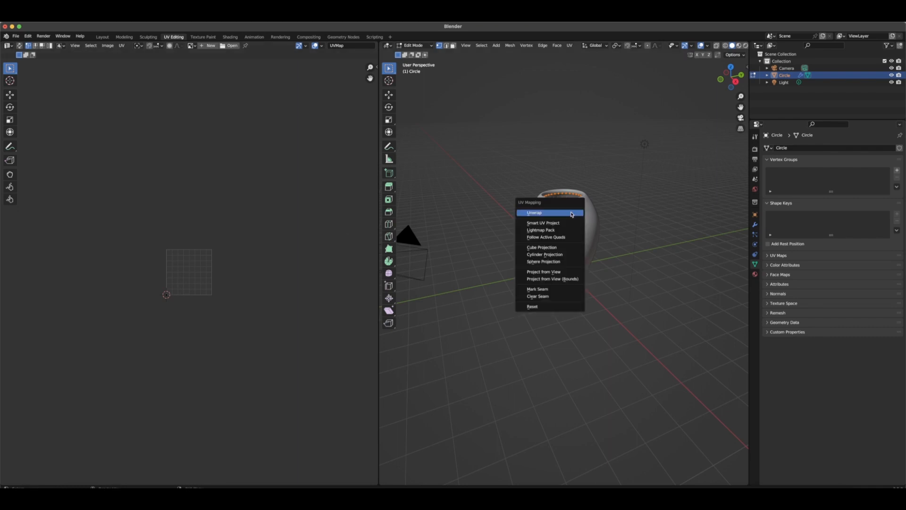
pyautogui.click(548, 223)
pyautogui.click(563, 292)
pyautogui.scroll(5, 162, 247)
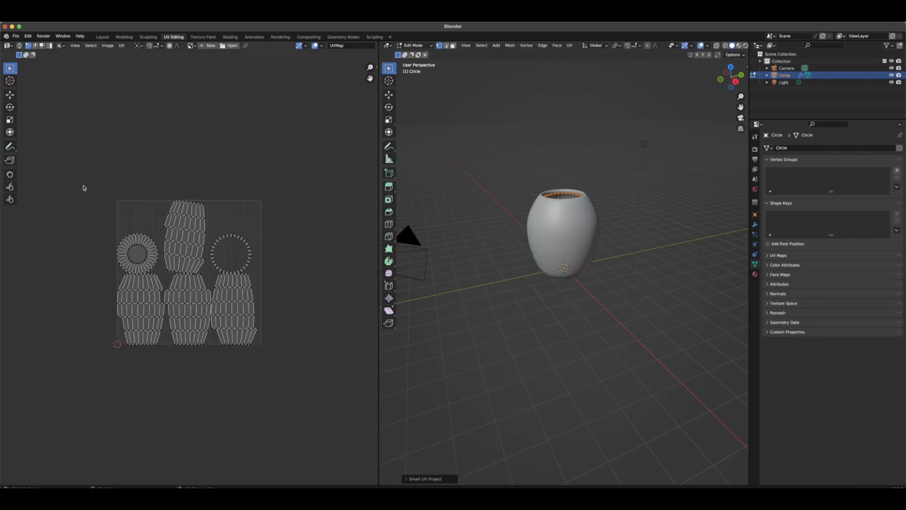
pyautogui.moveTo(83, 188); pyautogui.dragTo(278, 373)
pyautogui.click(309, 323)
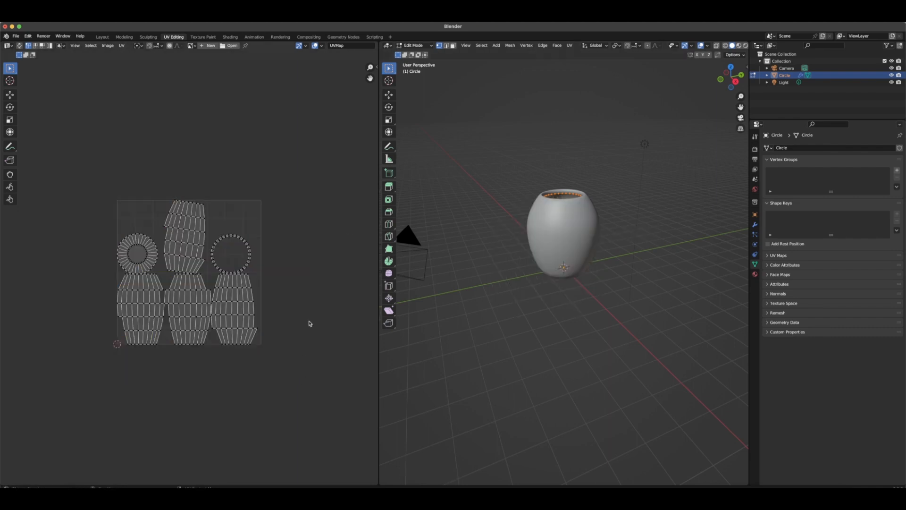
# Check the supported model formats in Meshy's getting-started guide on Discord and return to Blender
pyautogui.click(16, 35)
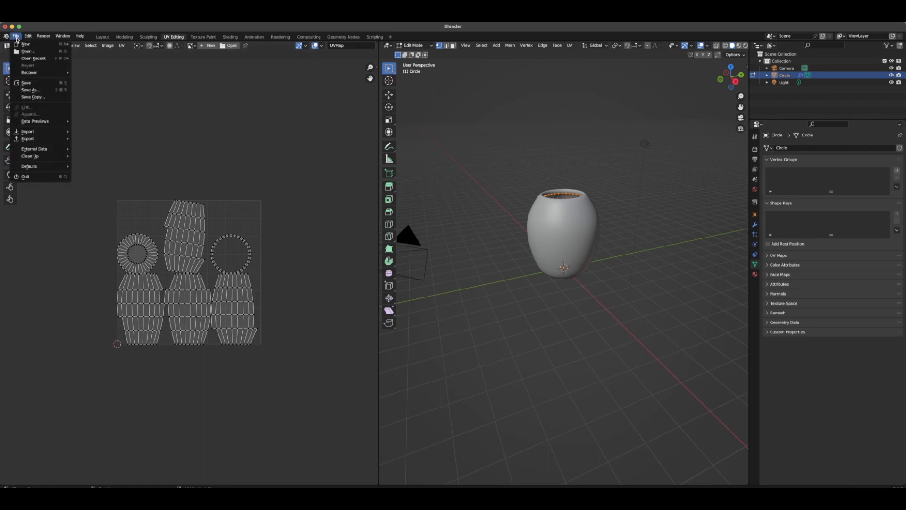
pyautogui.moveTo(31, 138)
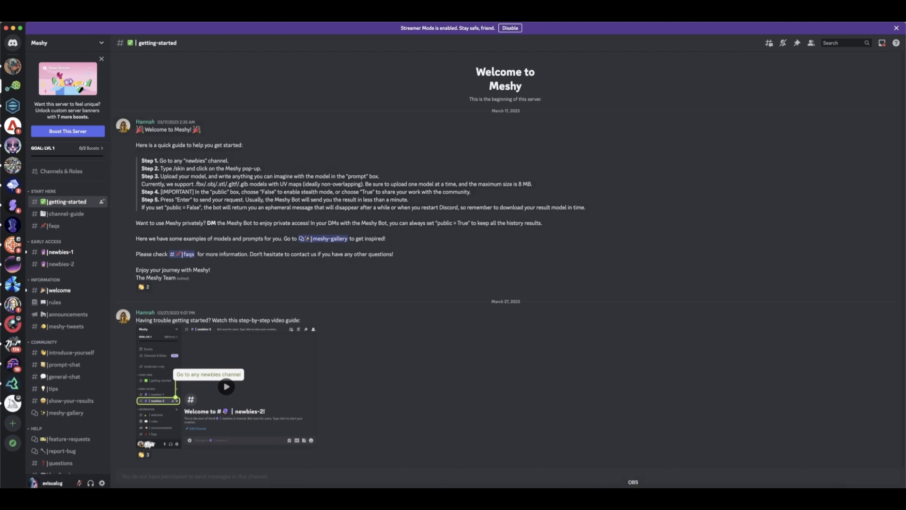
pyautogui.click(682, 493)
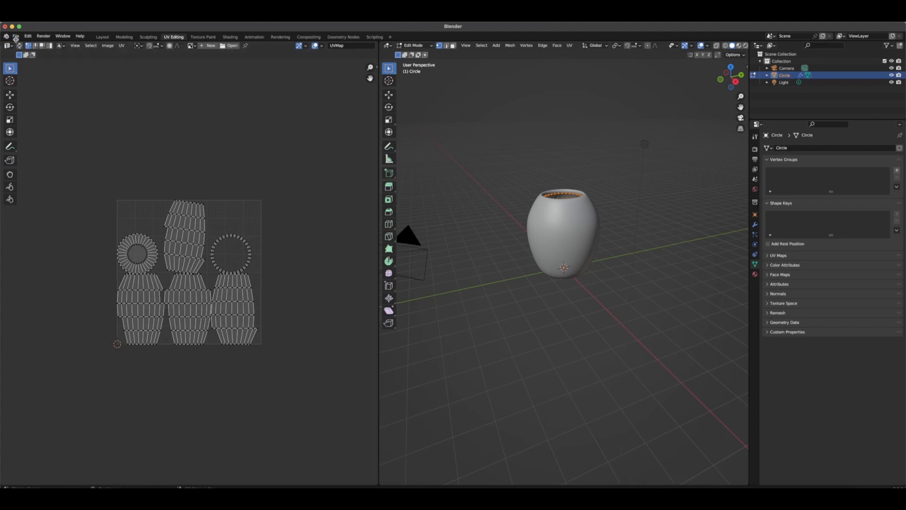
# Export the pot as an FBX file named flowerpot into the 3D Mesh folder on the Desktop
pyautogui.click(16, 36)
pyautogui.moveTo(28, 141)
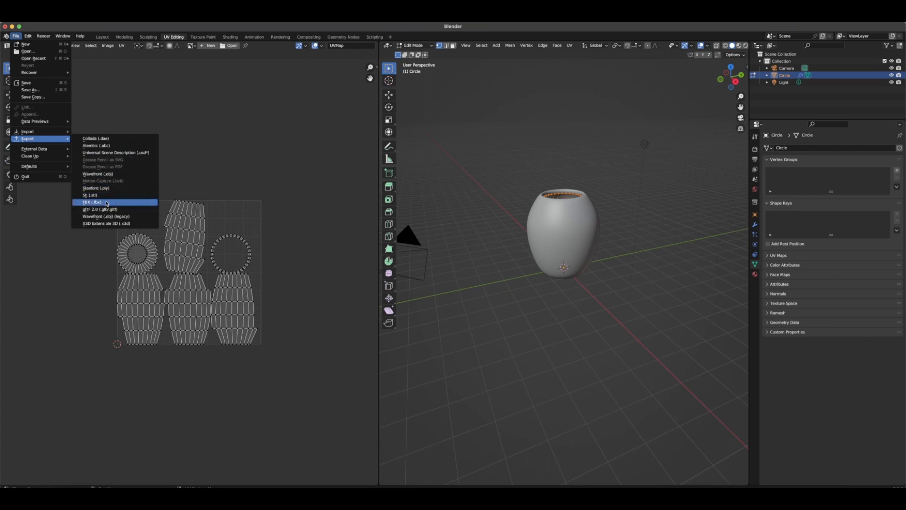
pyautogui.click(106, 204)
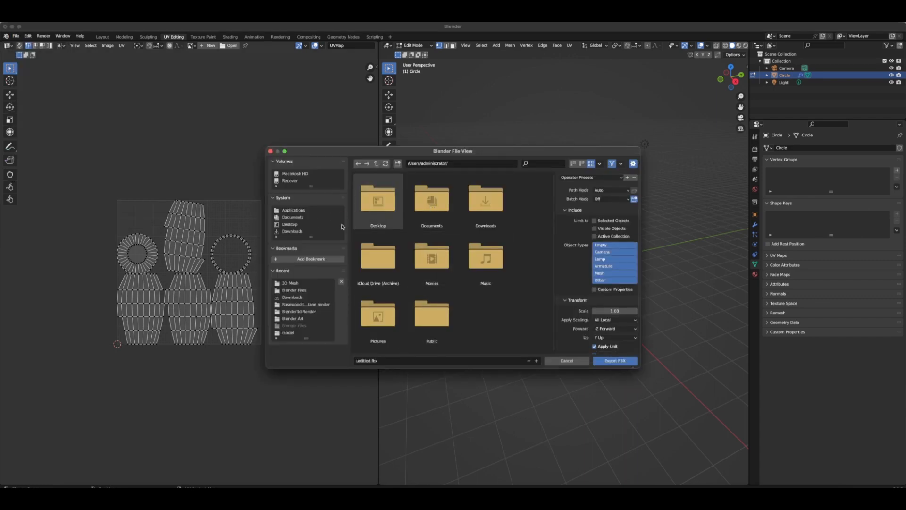
pyautogui.click(302, 225)
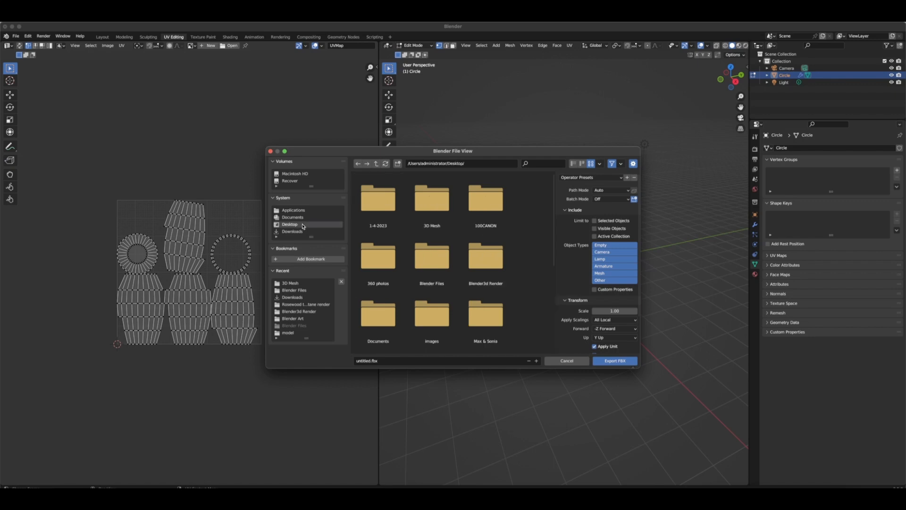
pyautogui.doubleClick(432, 198)
pyautogui.click(359, 362)
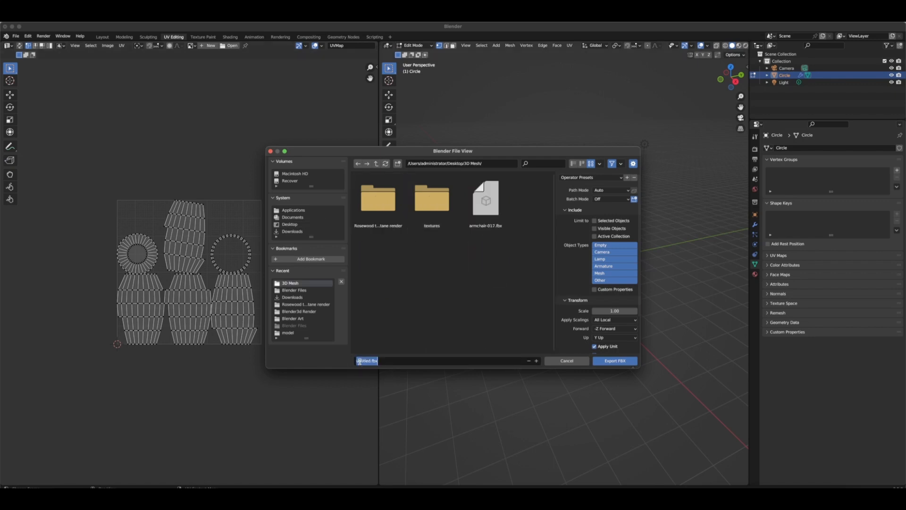
pyautogui.write('flowerpot')
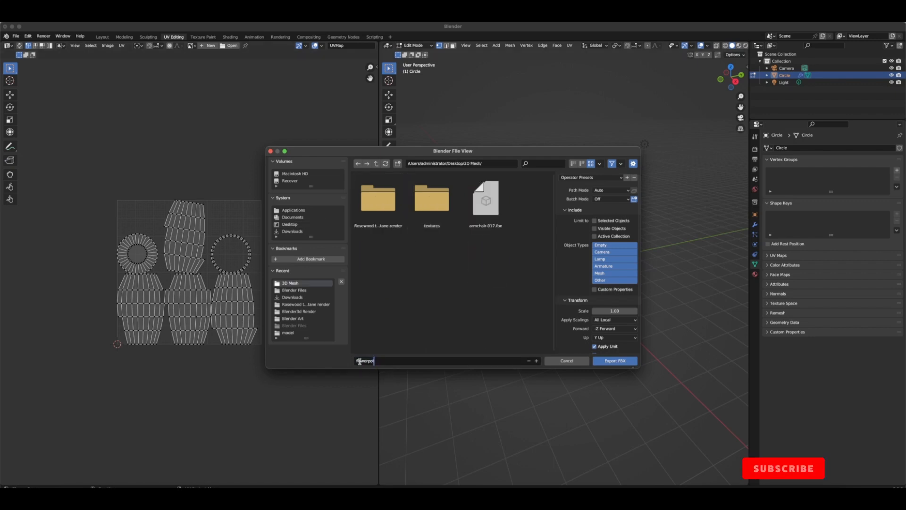
pyautogui.click(616, 361)
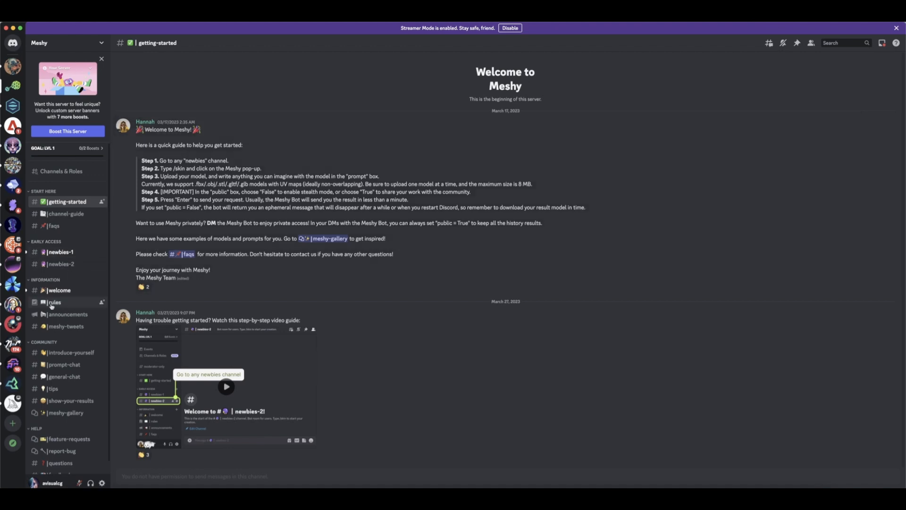
# In Discord's newbies-2 channel, start the Meshy bot's /skin command and attach flowerpot.fbx as the model file
pyautogui.click(62, 266)
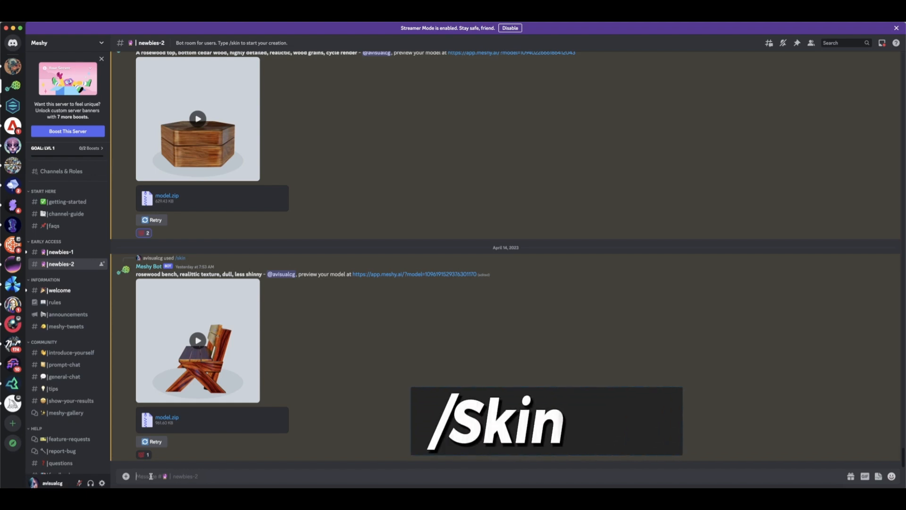
pyautogui.write('/')
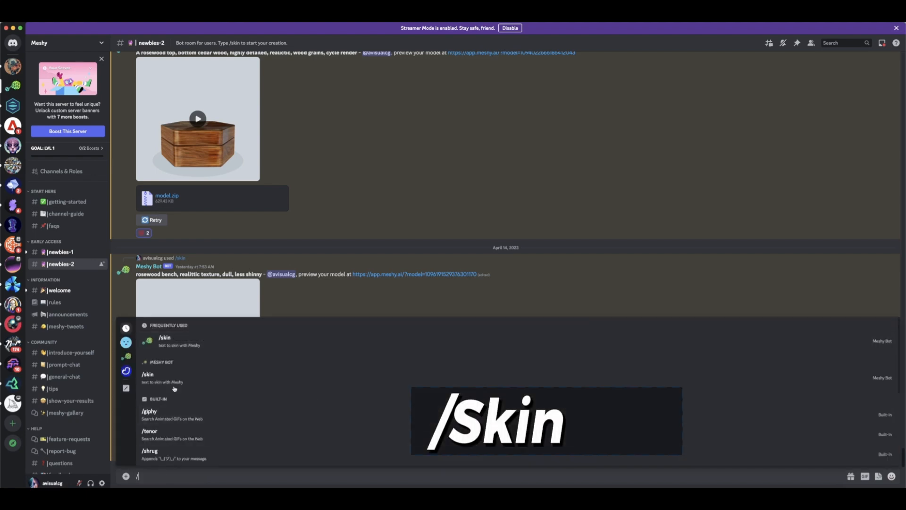
pyautogui.click(150, 376)
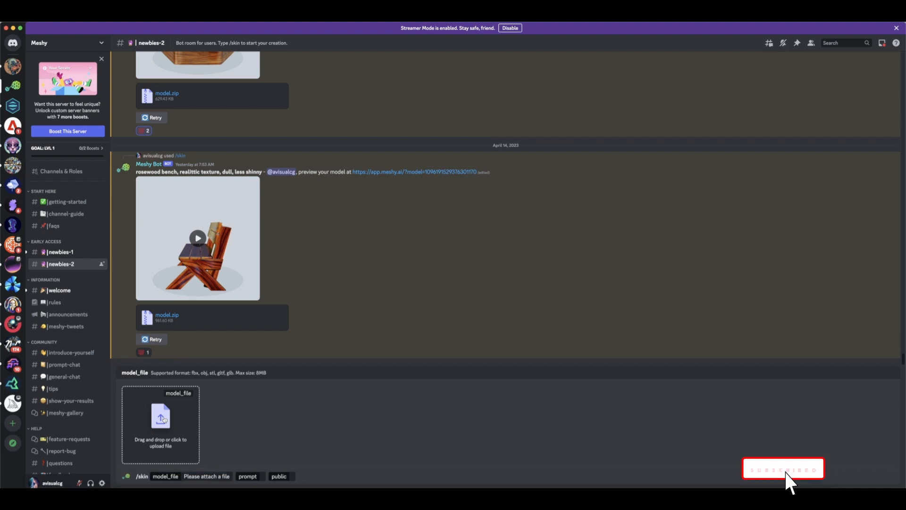
pyautogui.click(165, 419)
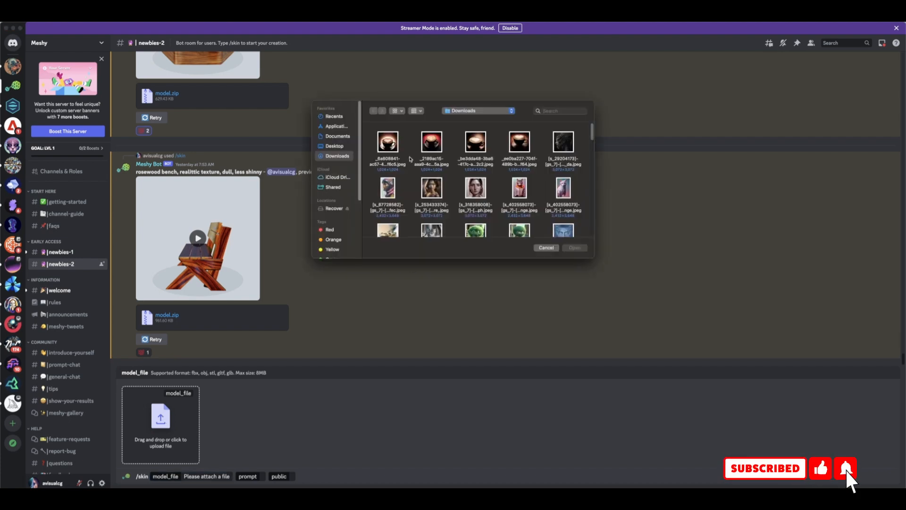
pyautogui.click(338, 146)
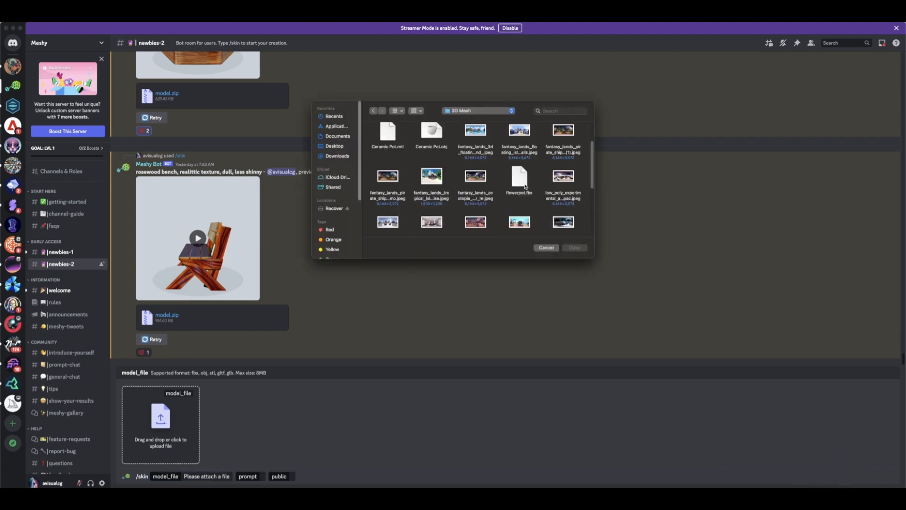
pyautogui.click(525, 186)
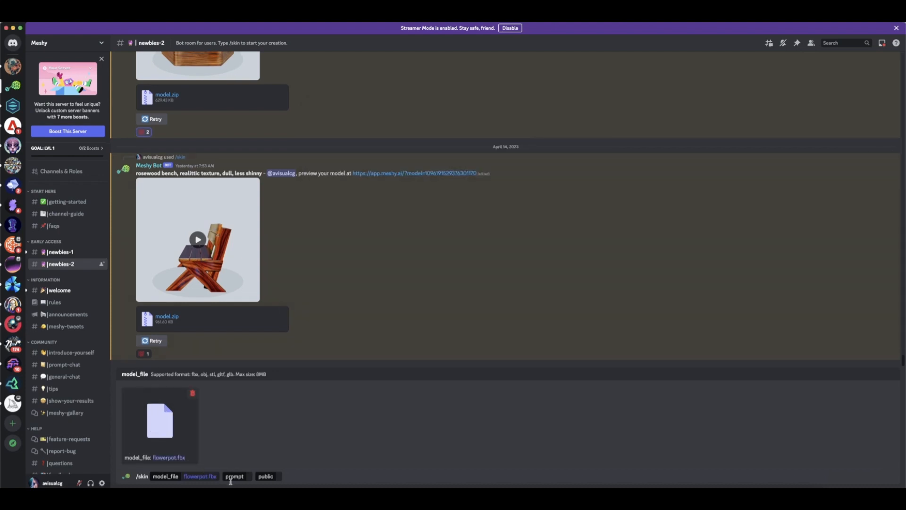
# Submit the prompt "Blue Ceramic pot, highly detail texture, daisy flowers engrave on it, realistic texture, less shinny, dull" with public set to True
pyautogui.click(250, 477)
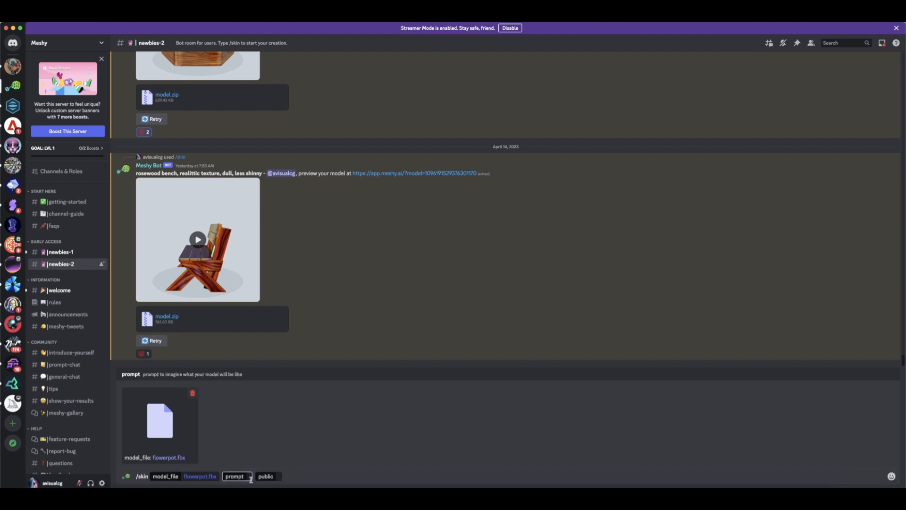
pyautogui.write('Blue Ceramic pot, highly detail texture, daisy flowers engrave on it, realistic texture, less shinny, dull')
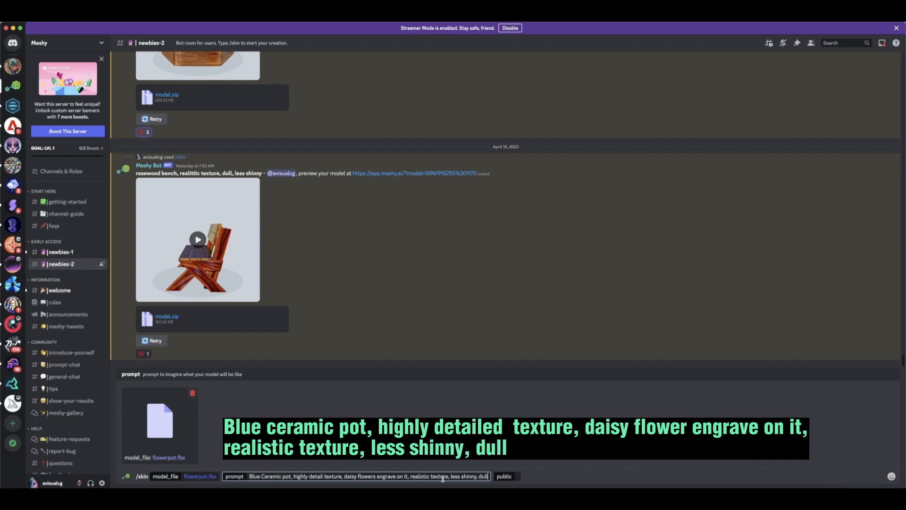
pyautogui.click(510, 480)
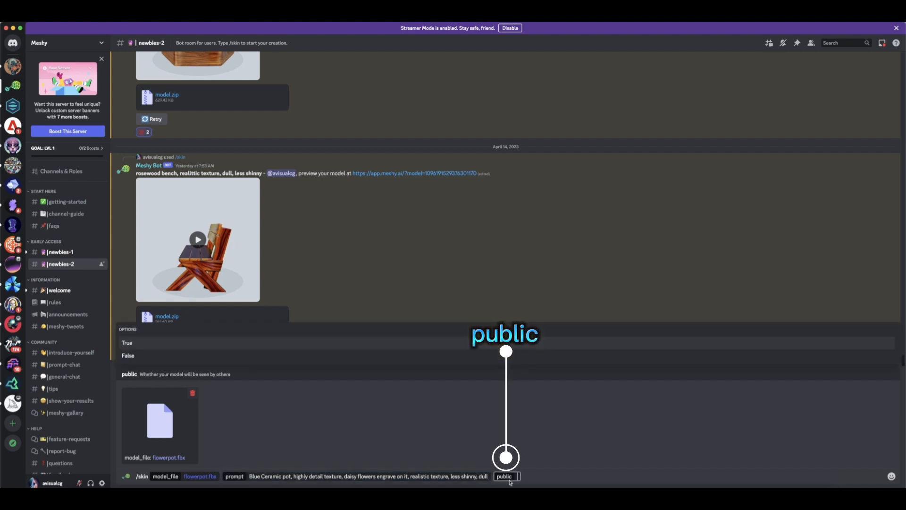
pyautogui.click(127, 343)
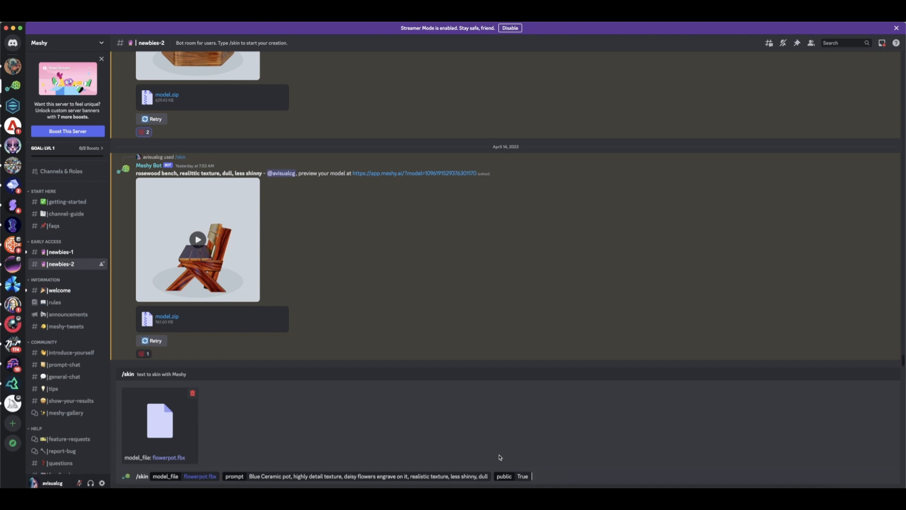
pyautogui.press('Return')
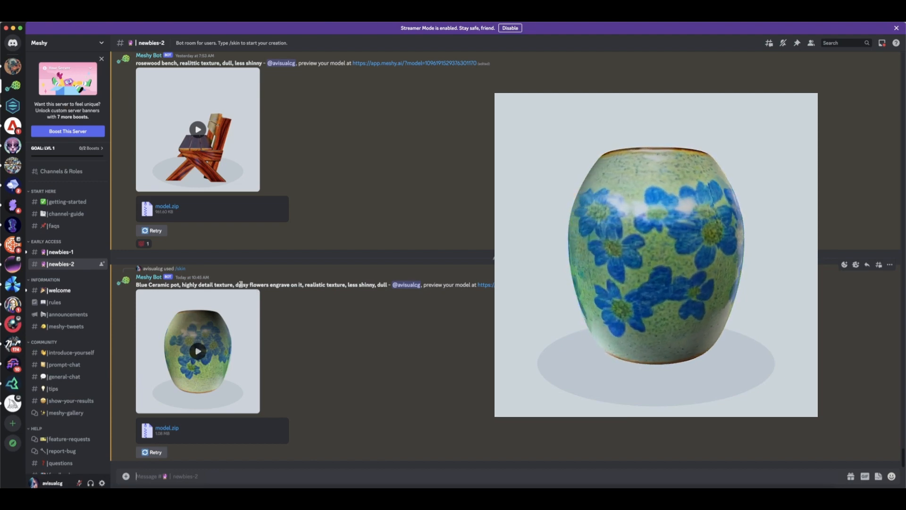
# Play the pot's preview video, save it as output.mp4 in the 3D Mesh folder, and return to Discord
pyautogui.click(203, 360)
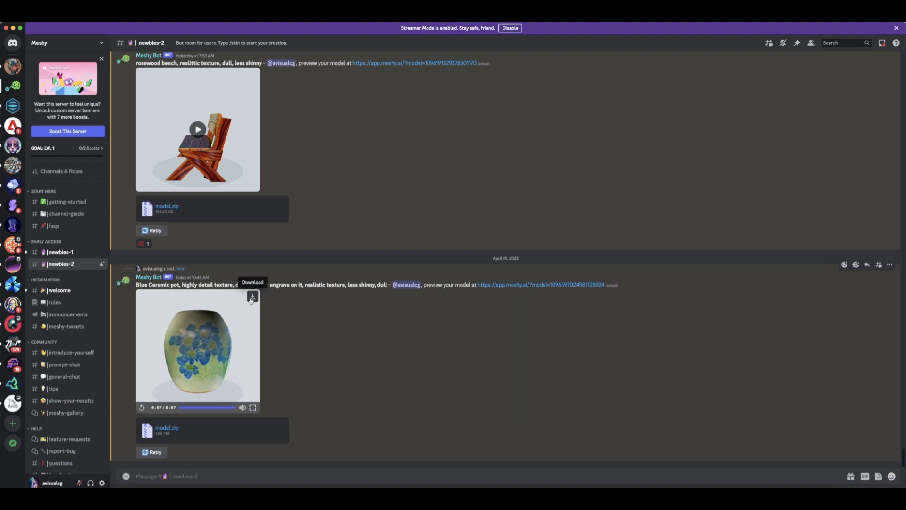
pyautogui.click(253, 296)
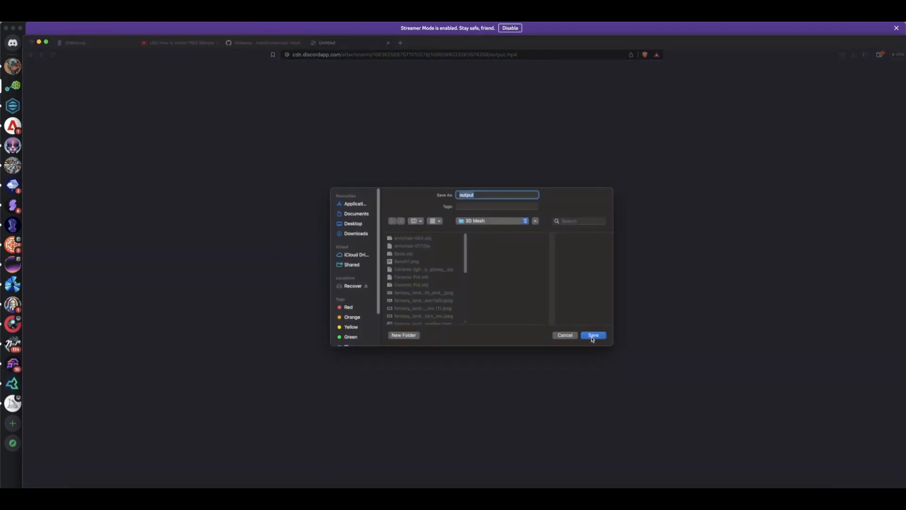
pyautogui.click(592, 336)
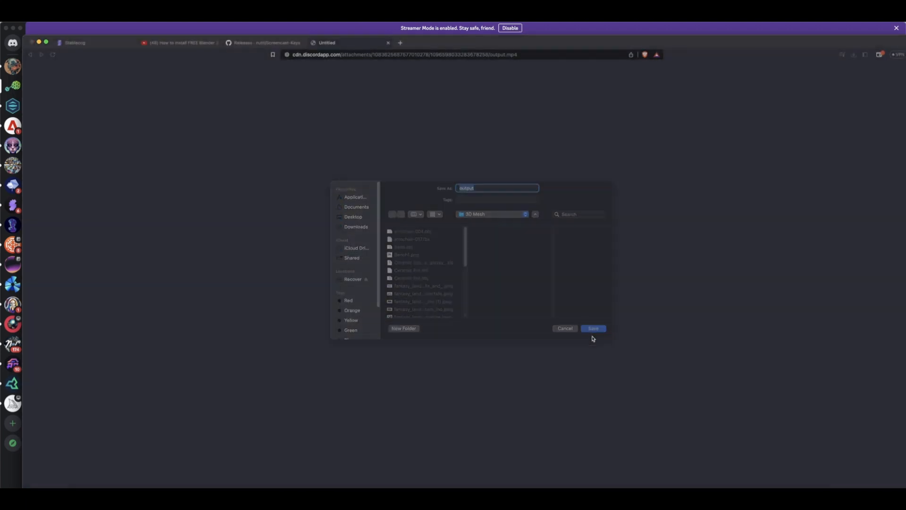
pyautogui.click(241, 29)
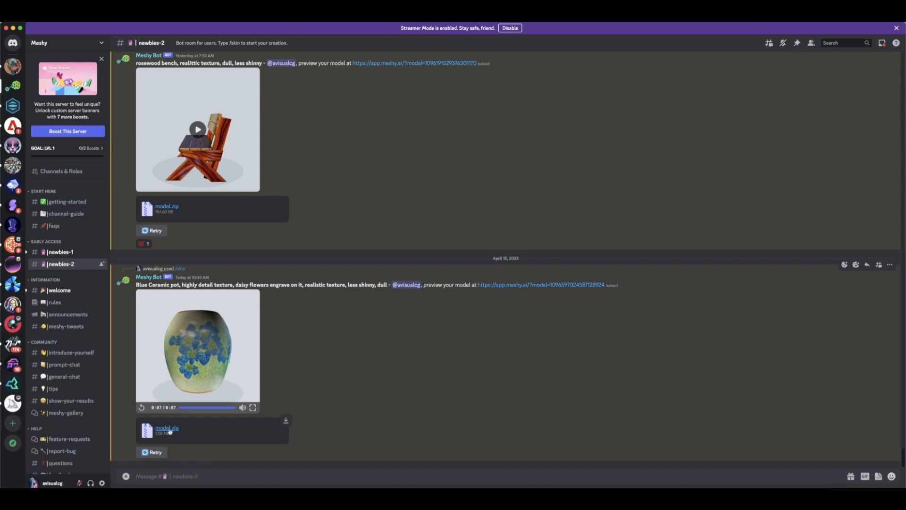
# Download the pot's model.zip from the Meshy bot's reply and extract model (1).zip in the 3D Mesh folder
pyautogui.click(168, 428)
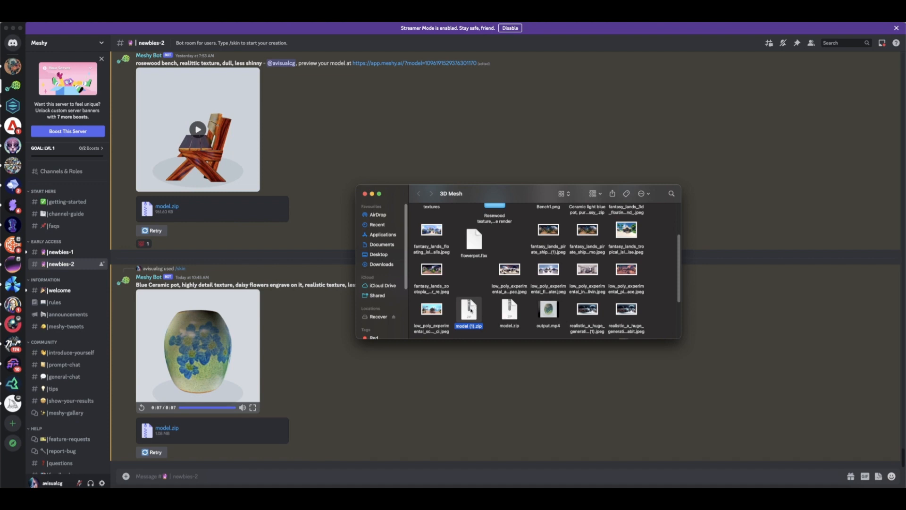
pyautogui.doubleClick(470, 309)
pyautogui.moveTo(480, 305); pyautogui.dragTo(477, 265)
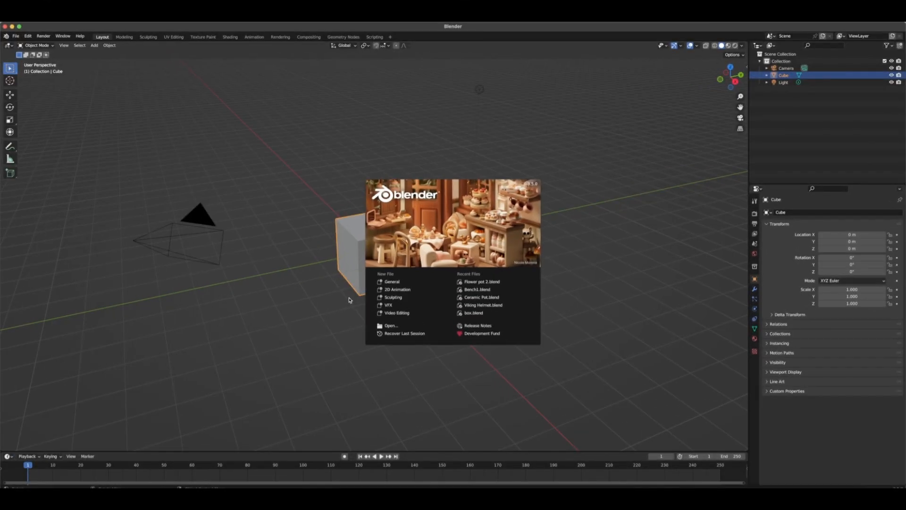
# In a new Blender scene, turn on the Screencast Keys overlay and delete the default cube
pyautogui.click(349, 299)
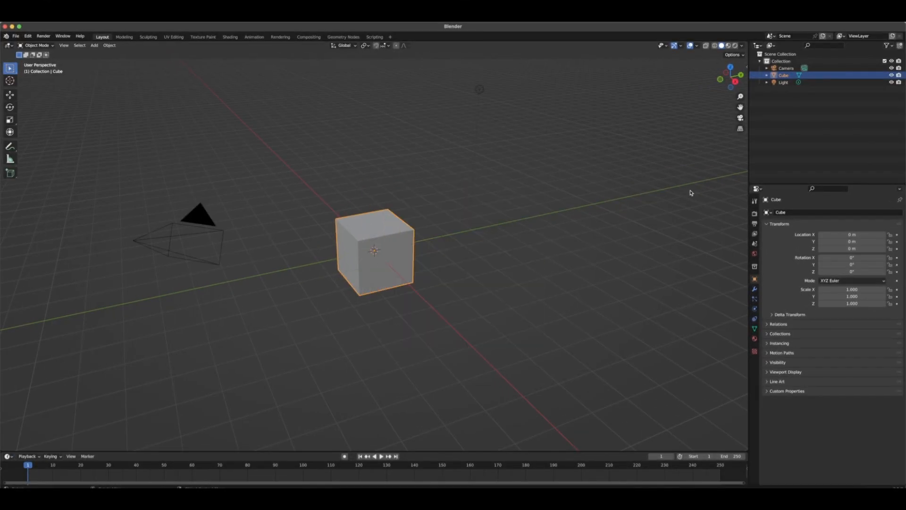
pyautogui.press('n')
pyautogui.click(745, 123)
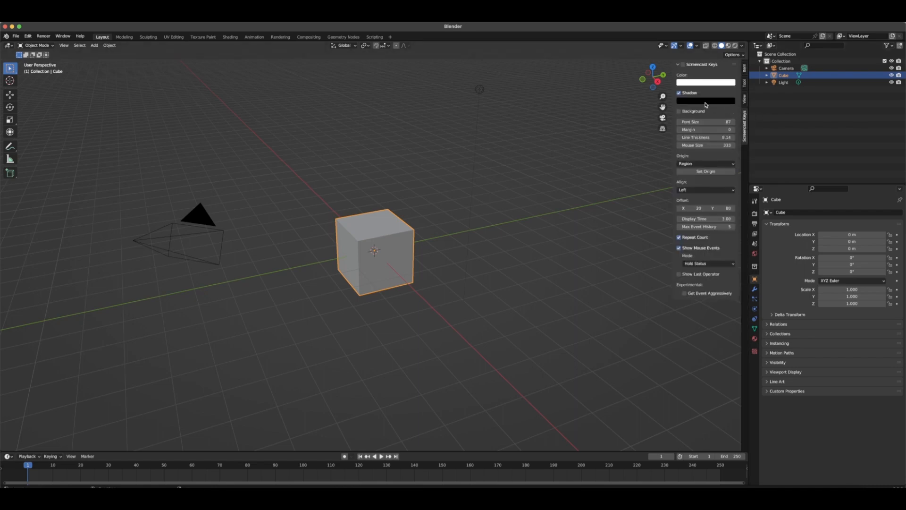
pyautogui.press('n')
pyautogui.click(379, 265)
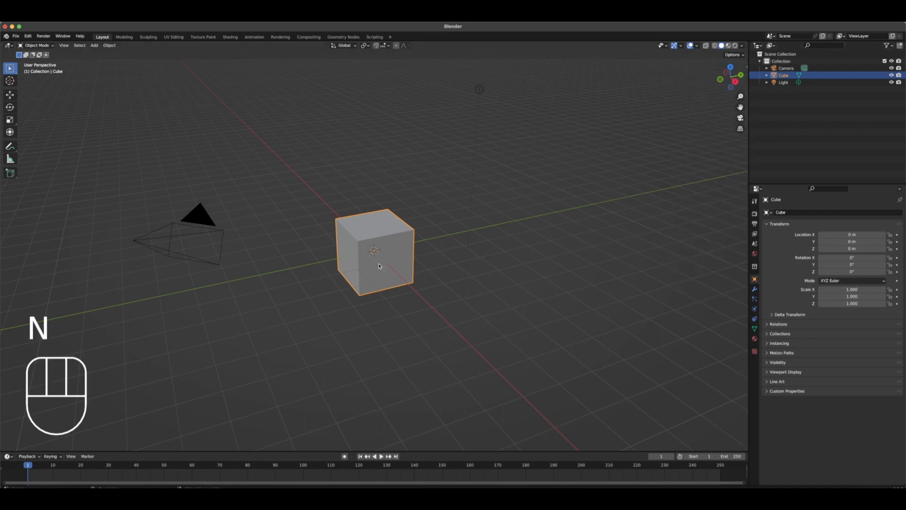
pyautogui.press('Delete')
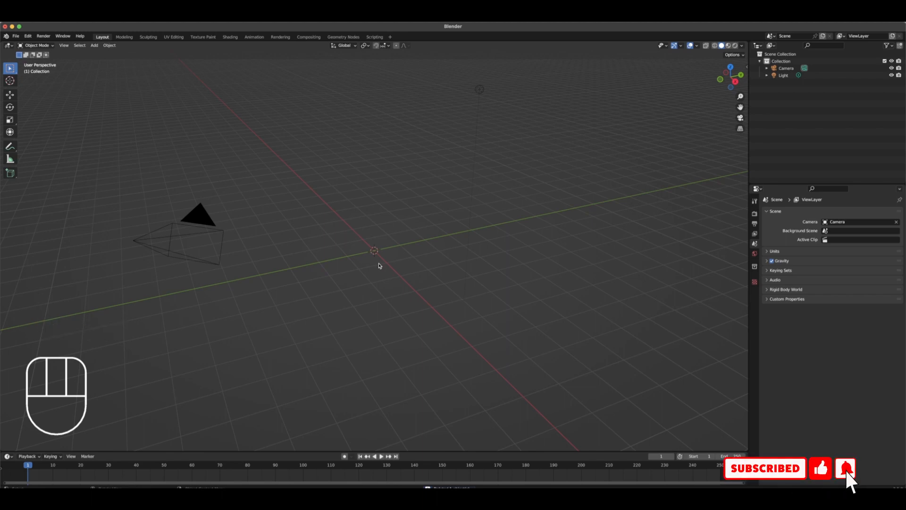
# Import model.glb as glTF 2.0 from the Desktop's 3D Mesh/model (1) folder
pyautogui.click(17, 37)
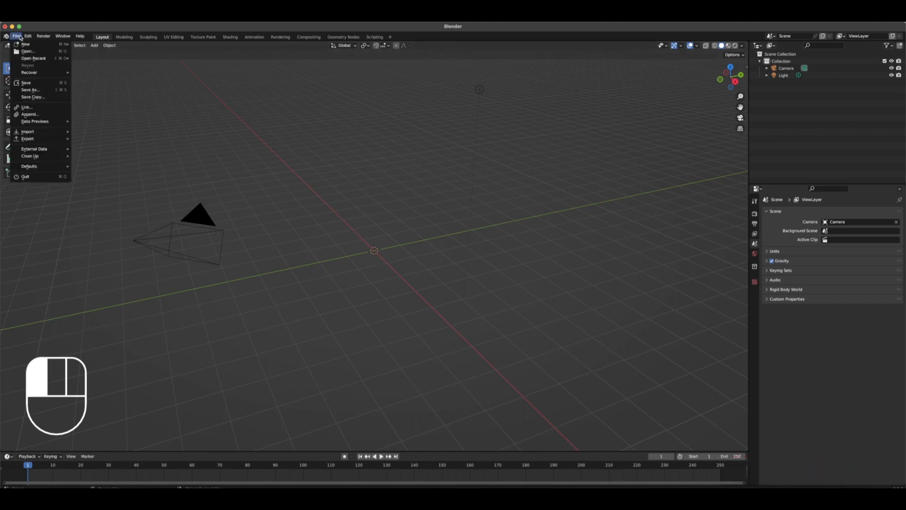
pyautogui.moveTo(33, 135)
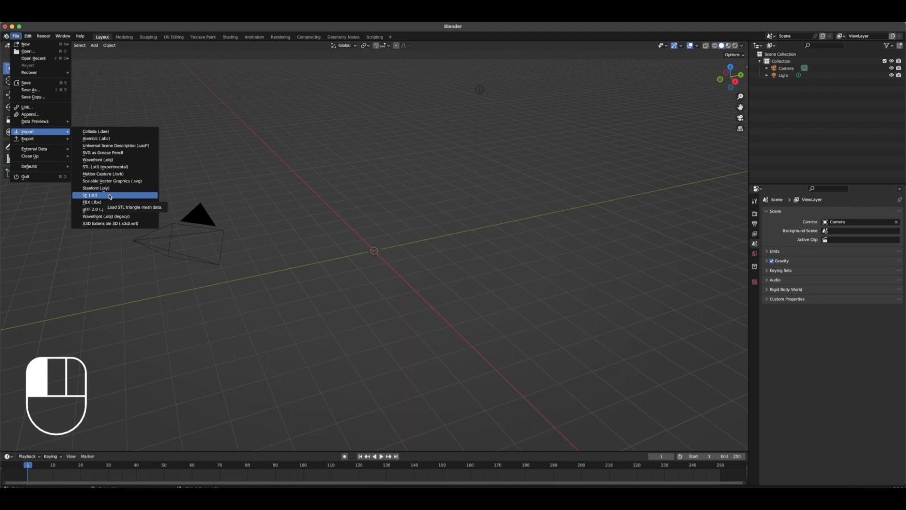
pyautogui.press('g')
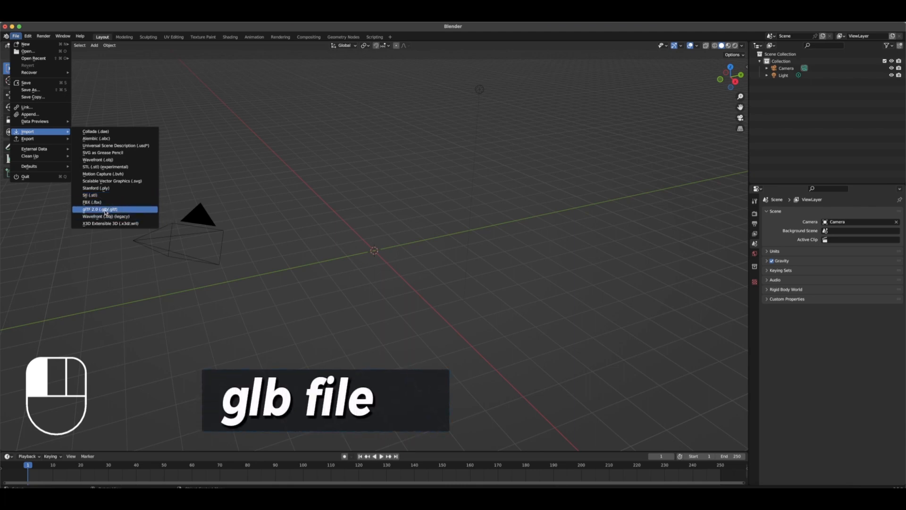
pyautogui.click(105, 210)
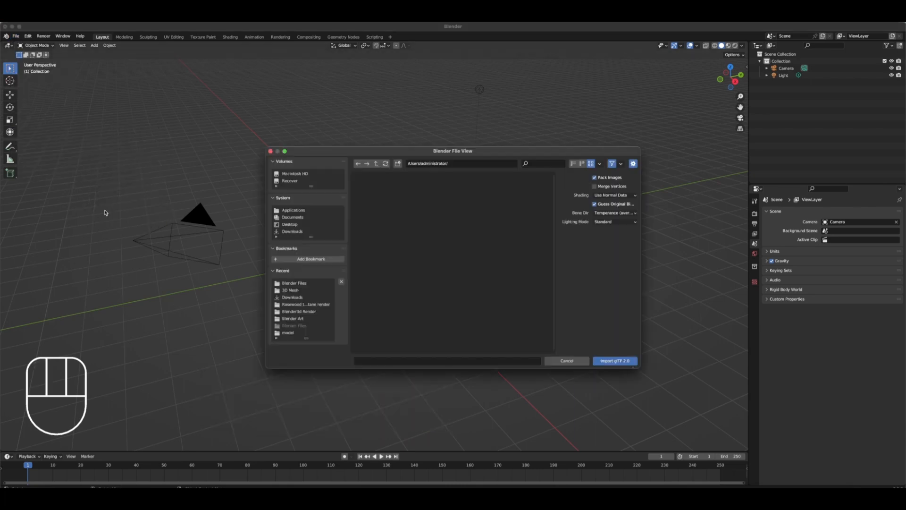
pyautogui.click(288, 225)
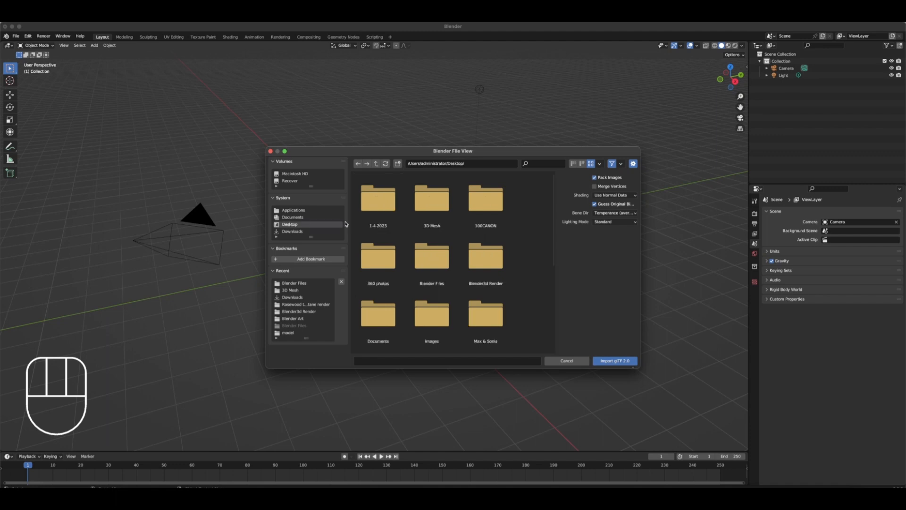
pyautogui.click(431, 198)
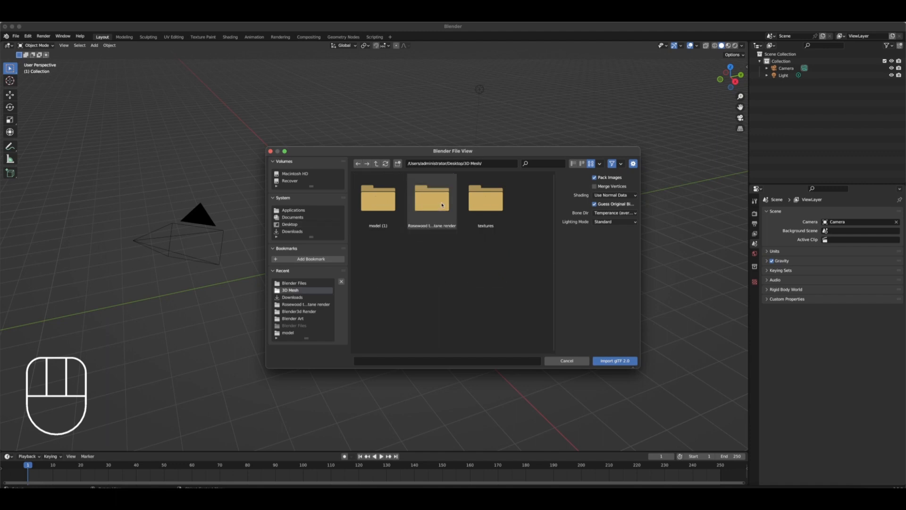
pyautogui.click(378, 199)
pyautogui.click(378, 201)
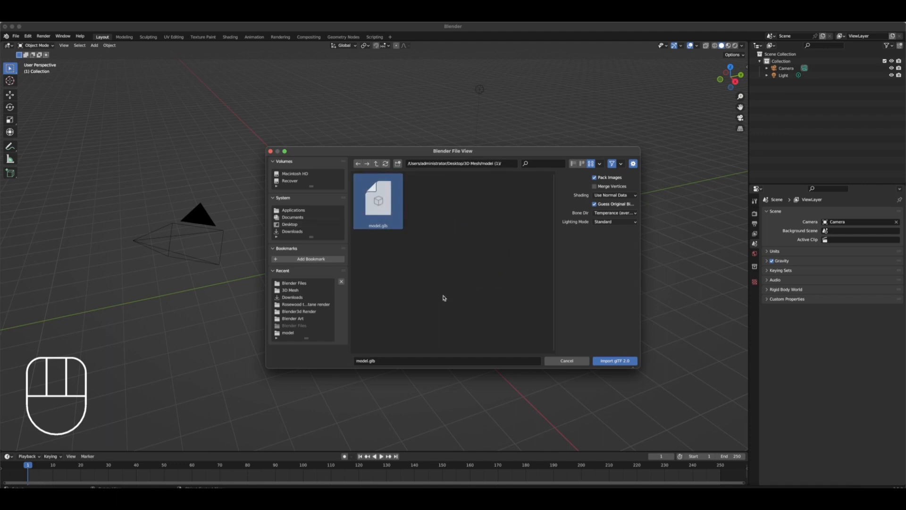
pyautogui.click(610, 361)
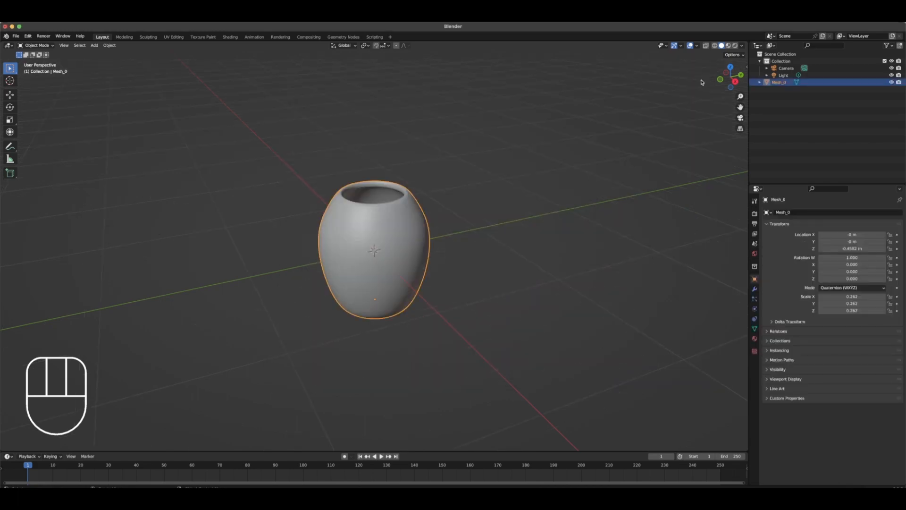
# Show the pot in Material Preview shading, inspect its texture from several angles, and check its material nodes in the Shading workspace
pyautogui.click(728, 46)
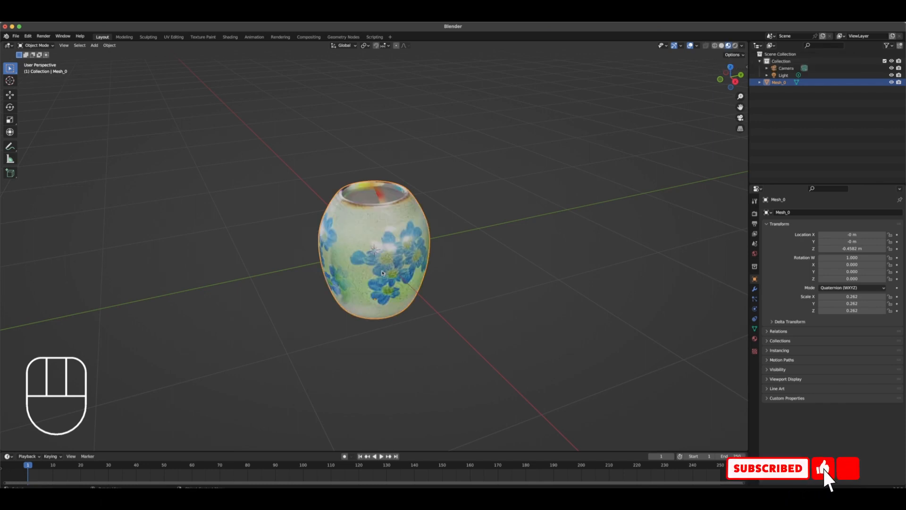
pyautogui.moveTo(391, 269); pyautogui.dragTo(401, 247)
pyautogui.moveTo(376, 263); pyautogui.dragTo(416, 271, button='middle')
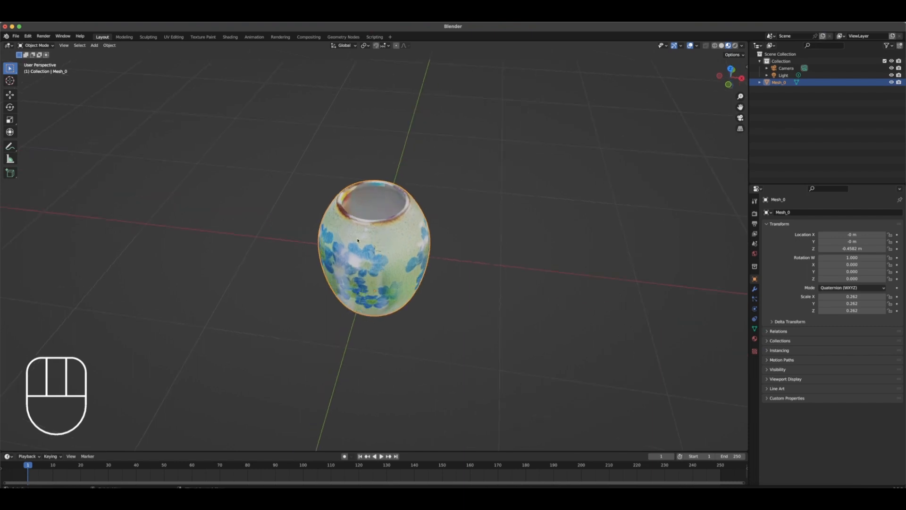
pyautogui.moveTo(384, 306); pyautogui.dragTo(392, 302, button='middle')
pyautogui.click(231, 36)
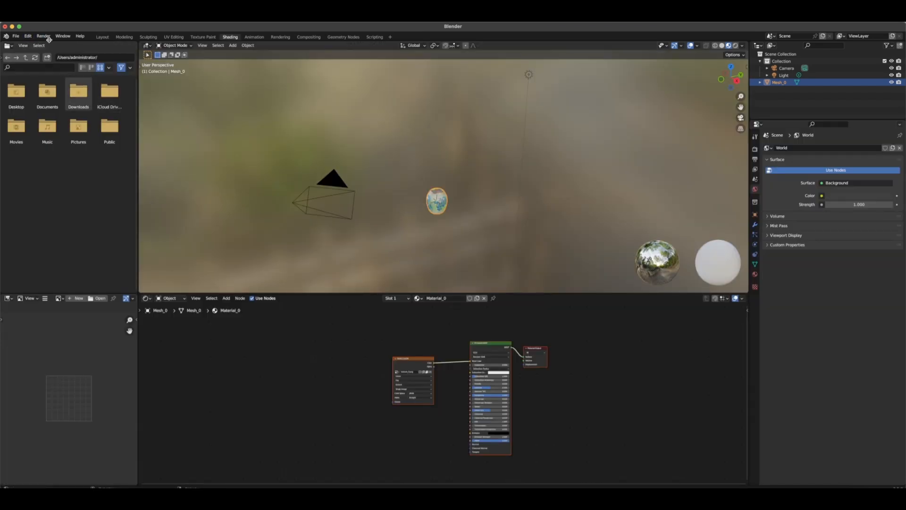
pyautogui.click(102, 37)
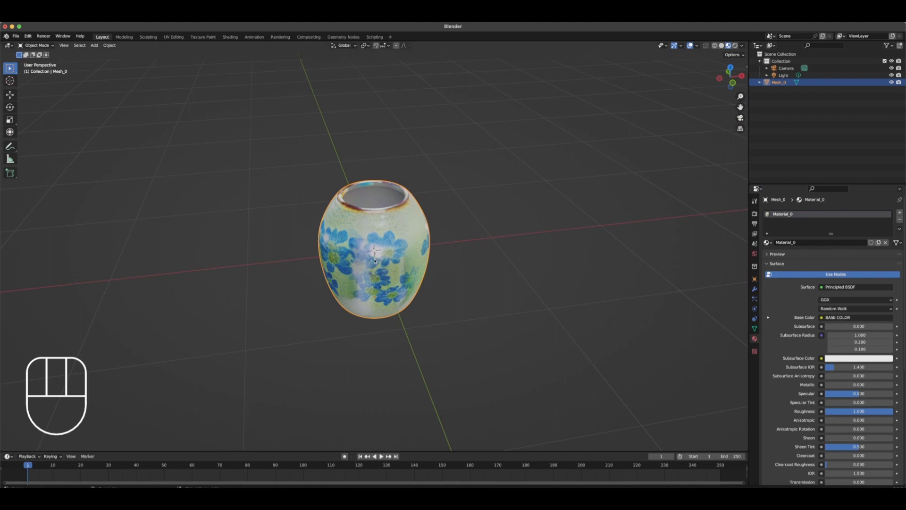
# Look through the scene camera and lock the camera to the view
pyautogui.press('KP_0')
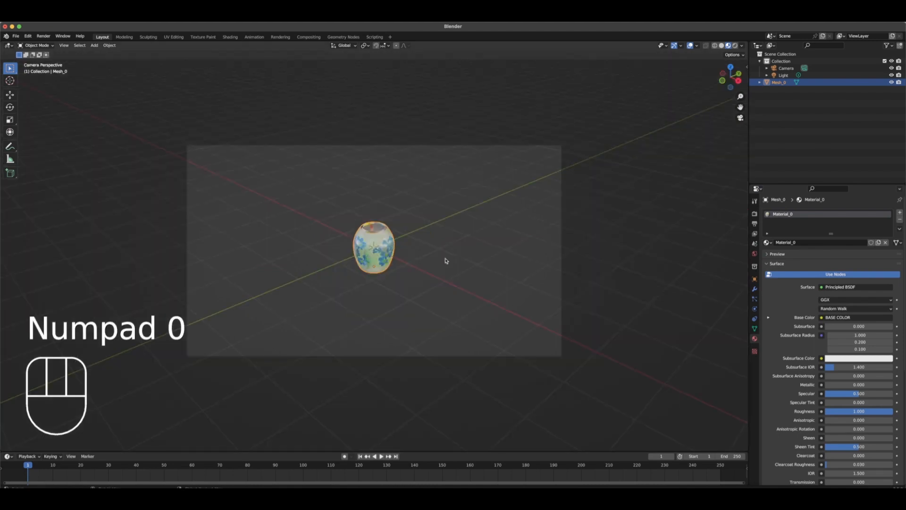
pyautogui.press('n')
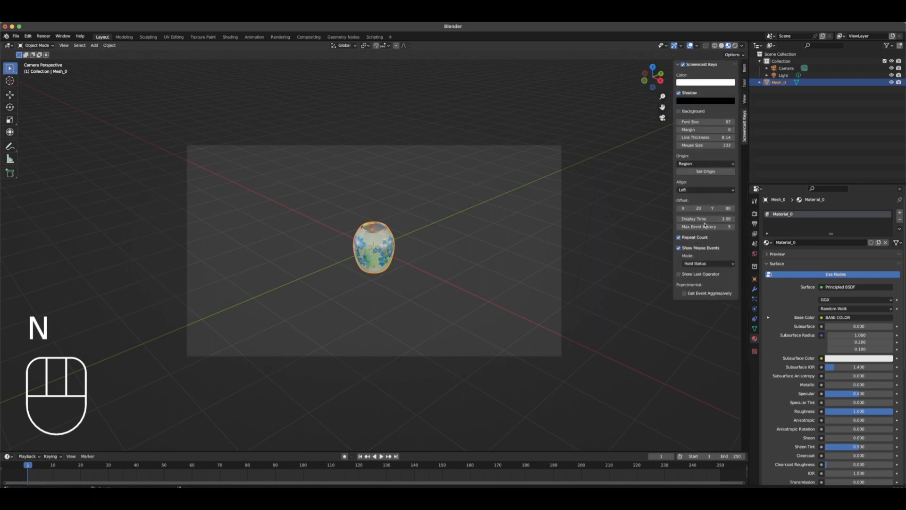
pyautogui.click(744, 99)
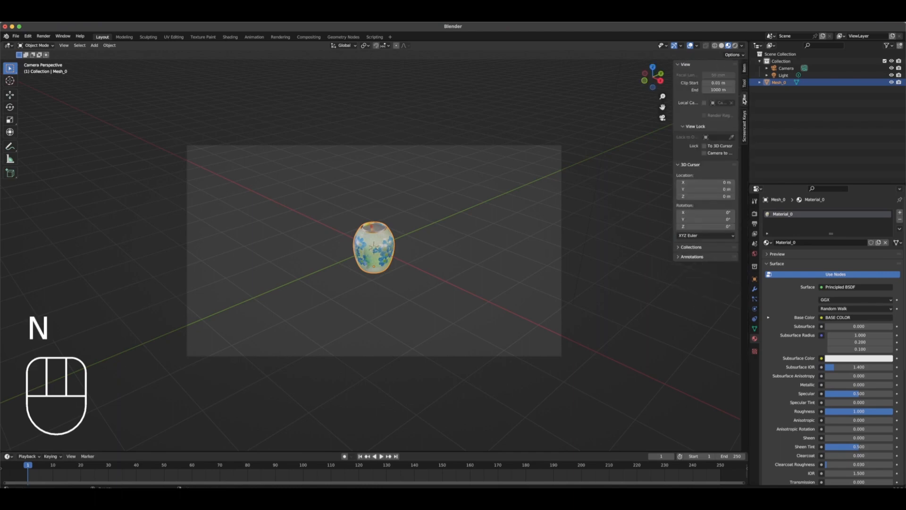
pyautogui.click(705, 154)
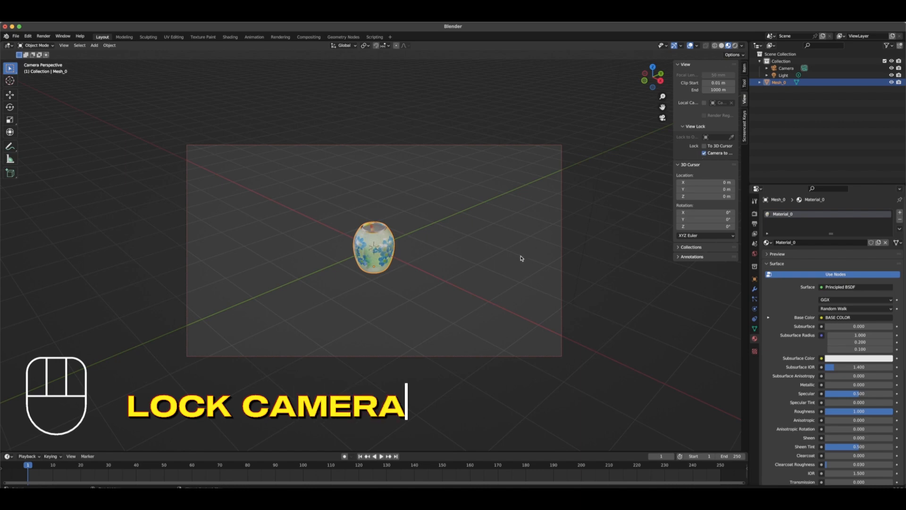
# Set the output's horizontal resolution to 1080 px for a square frame
pyautogui.click(754, 215)
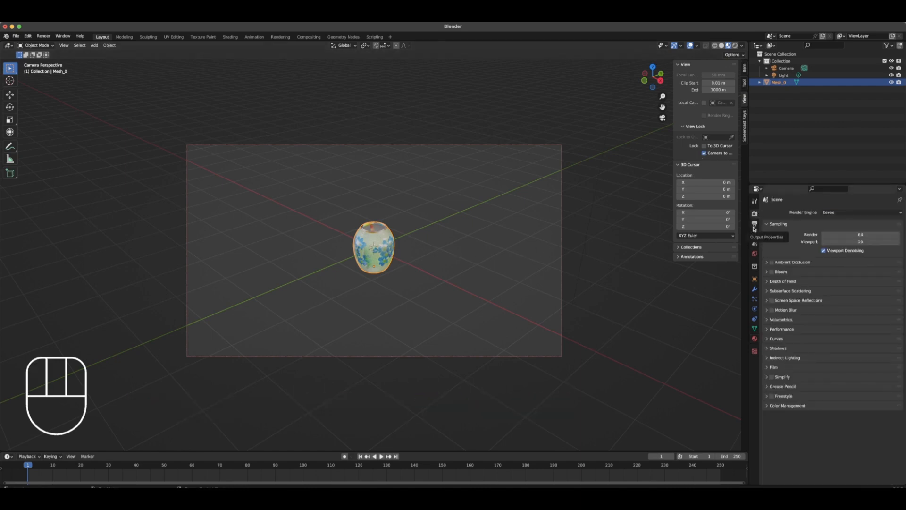
pyautogui.click(755, 224)
pyautogui.click(868, 223)
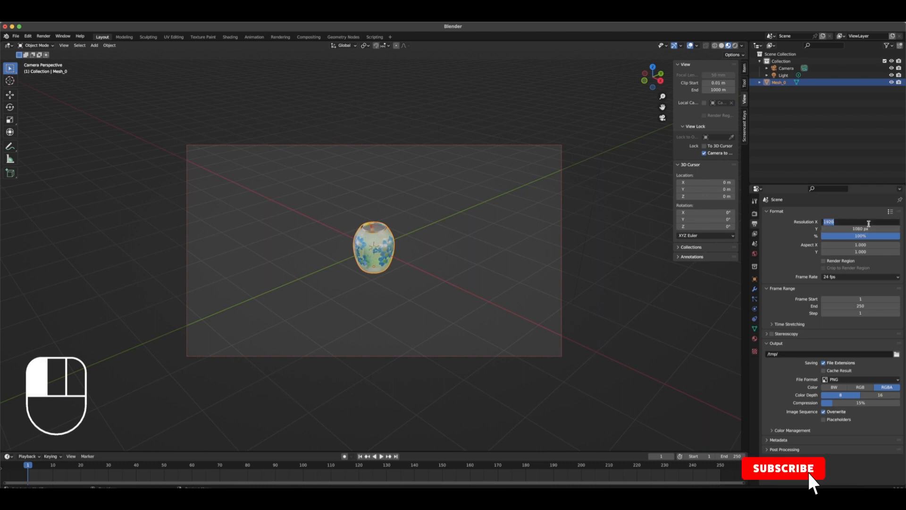
pyautogui.write('108')
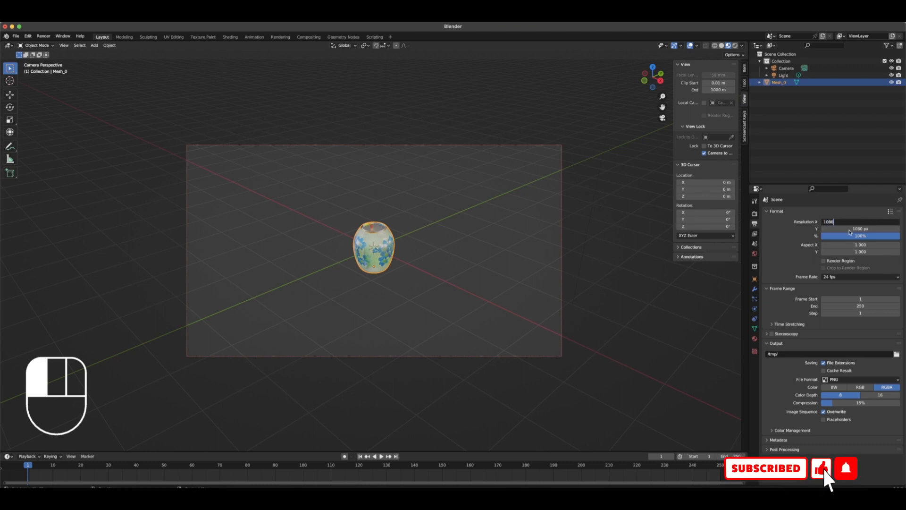
pyautogui.write('0')
pyautogui.press('Return')
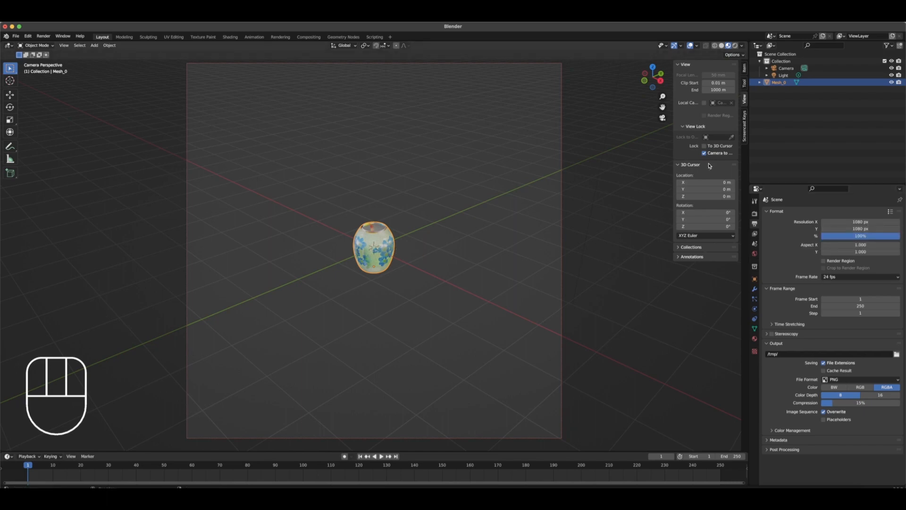
# Hide the sidebar and bring the locked camera closer so the pot fills about half of the square frame's height
pyautogui.press('n')
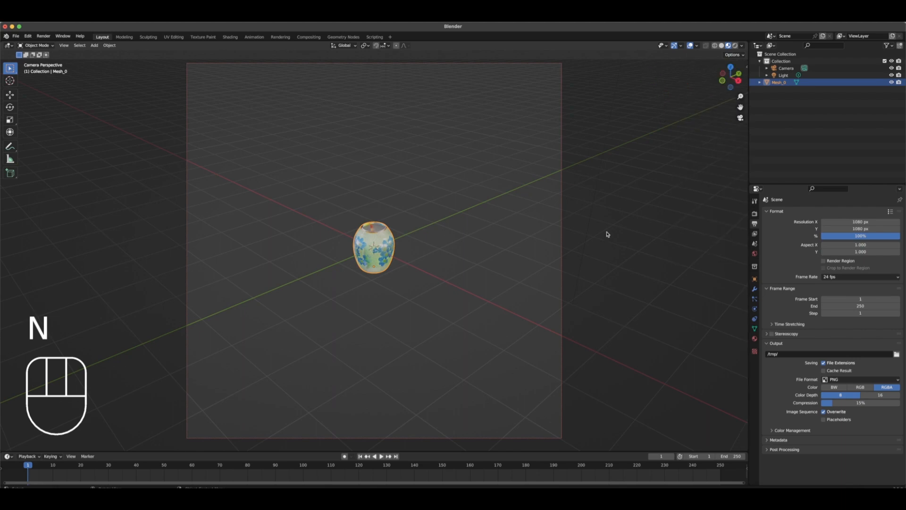
pyautogui.scroll(-3, 475, 292)
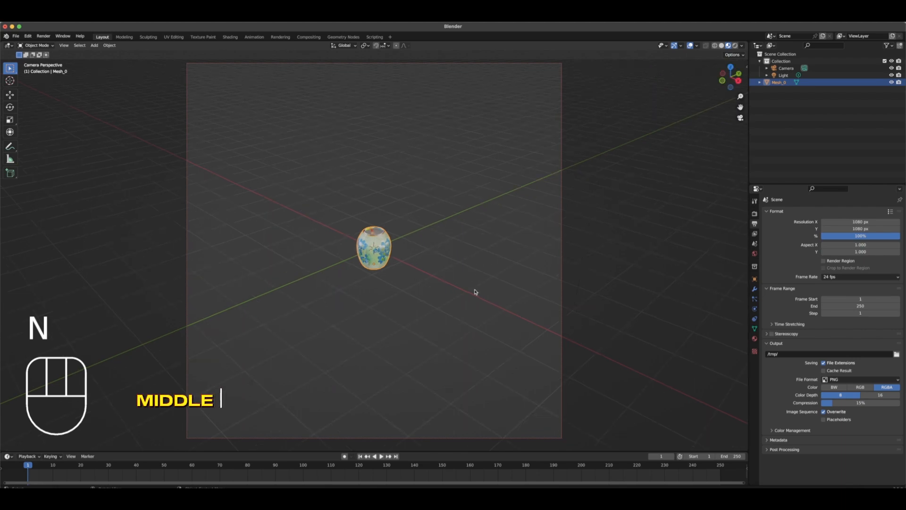
pyautogui.scroll(4, 475, 292)
pyautogui.scroll(8, 475, 292)
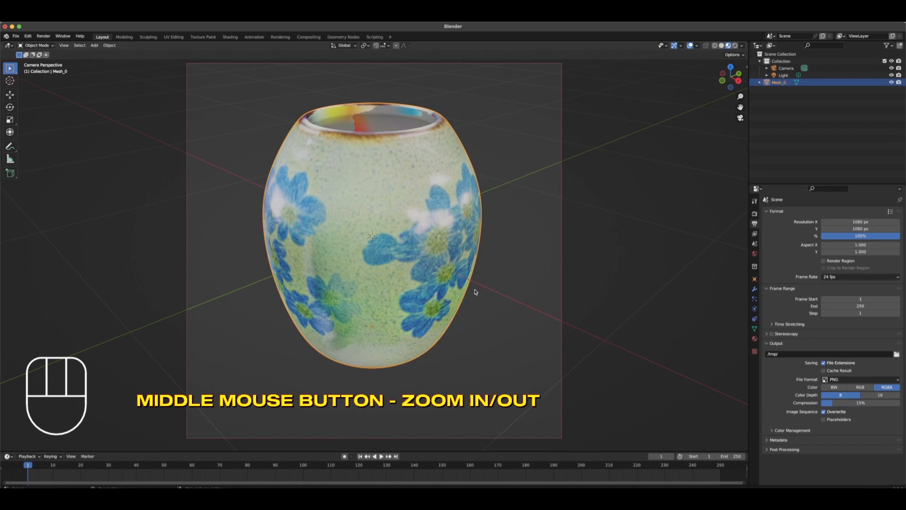
pyautogui.scroll(-1, 475, 293)
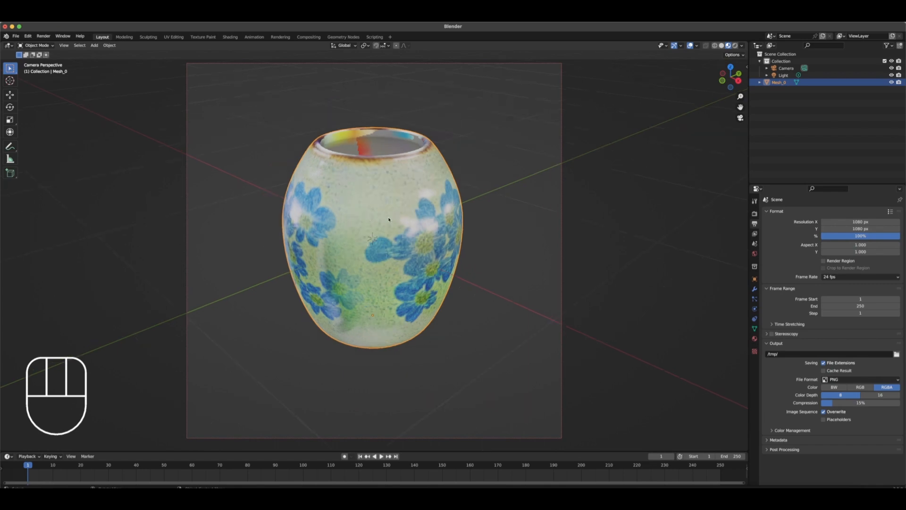
pyautogui.scroll(-1, 399, 248)
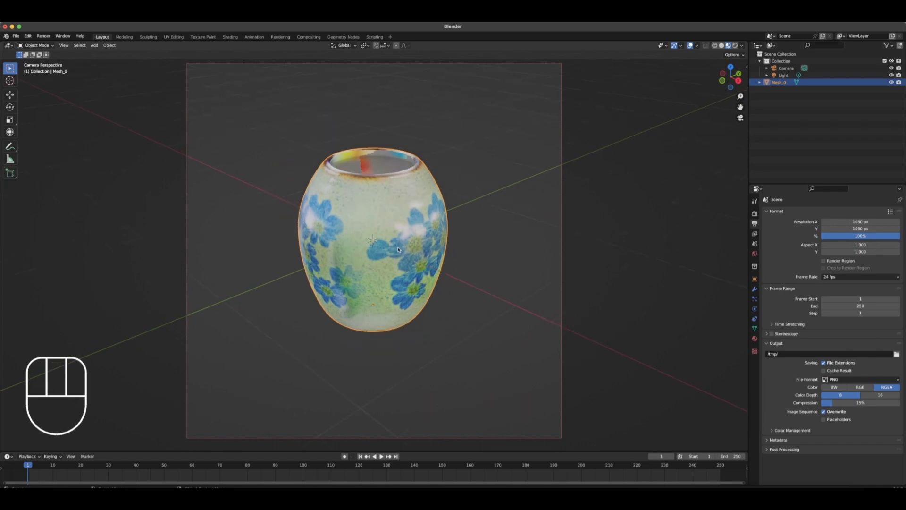
# Adjust the locked camera's distance so the pot fills about 60 percent of the square frame's height
pyautogui.scroll(3, 401, 194)
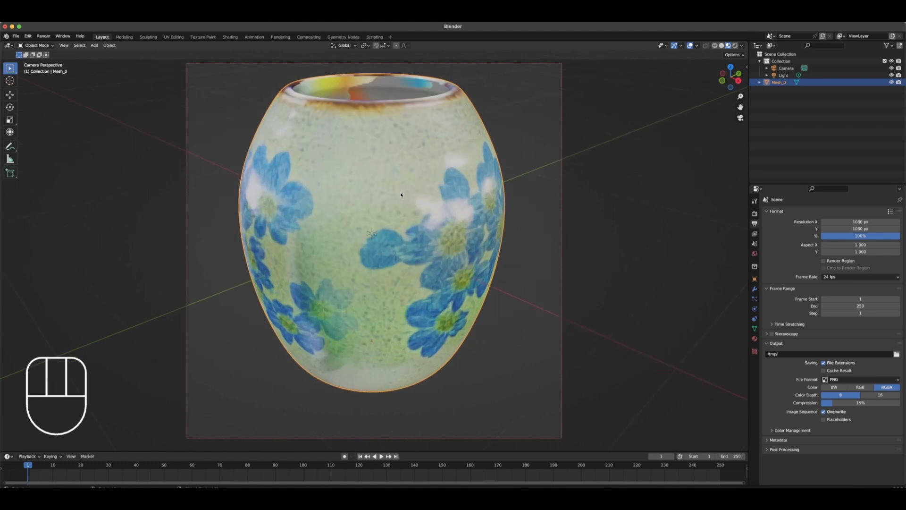
pyautogui.scroll(-2, 401, 194)
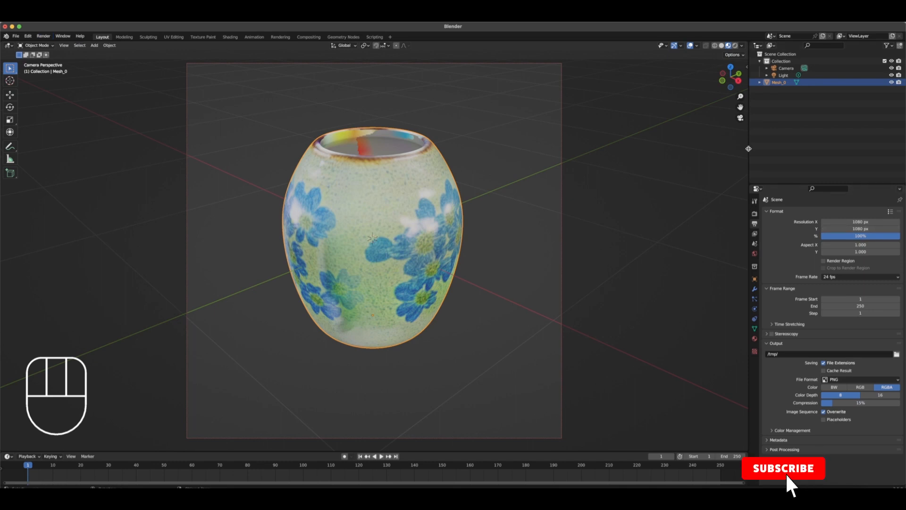
# Set Eevee's render sampling to 100 samples
pyautogui.click(754, 215)
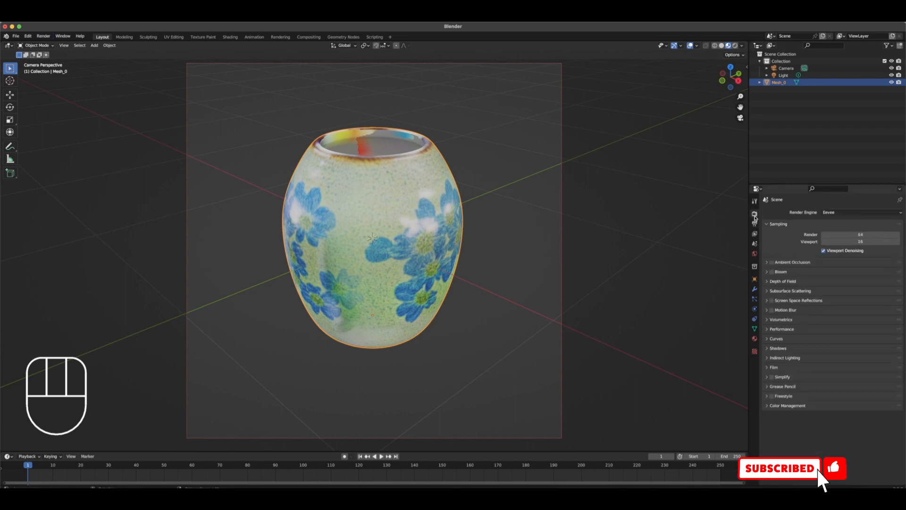
pyautogui.click(845, 240)
pyautogui.press('Return')
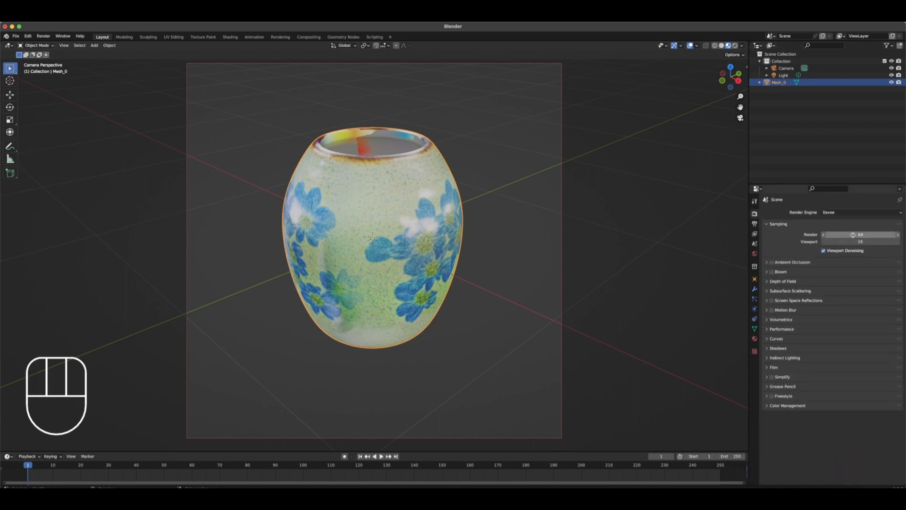
pyautogui.click(855, 235)
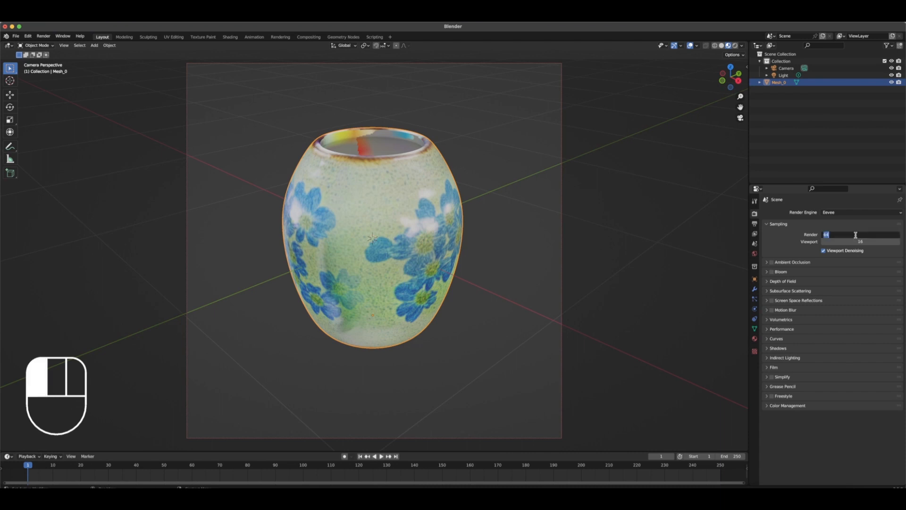
pyautogui.write('100')
pyautogui.press('Return')
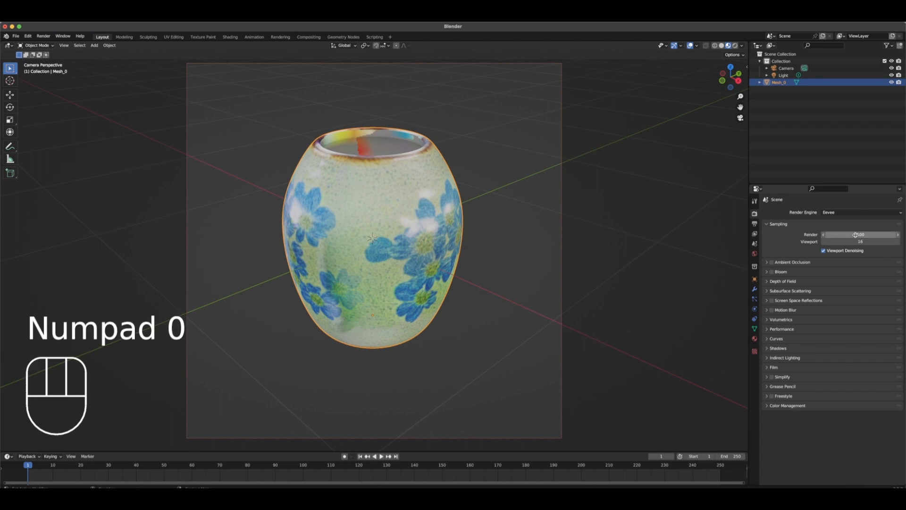
# Switch the render engine to Cycles and set the render time limit to 30 seconds
pyautogui.click(841, 213)
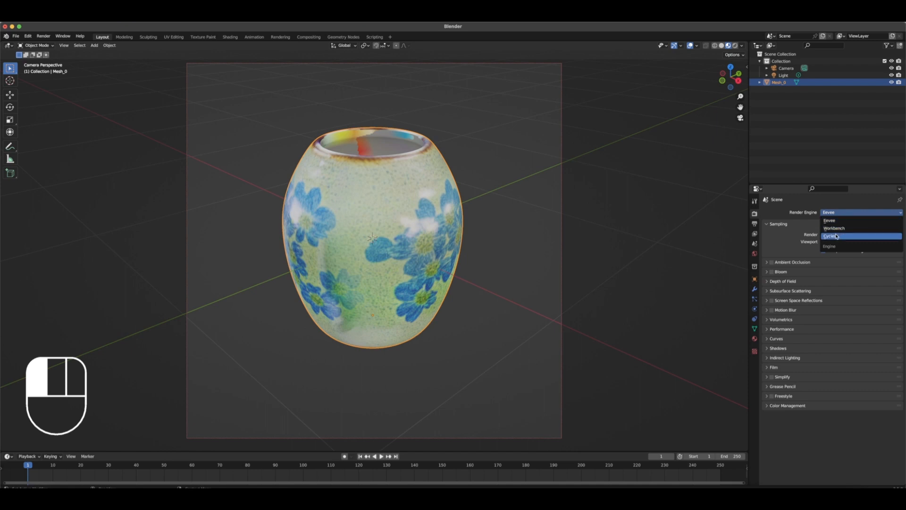
pyautogui.click(837, 236)
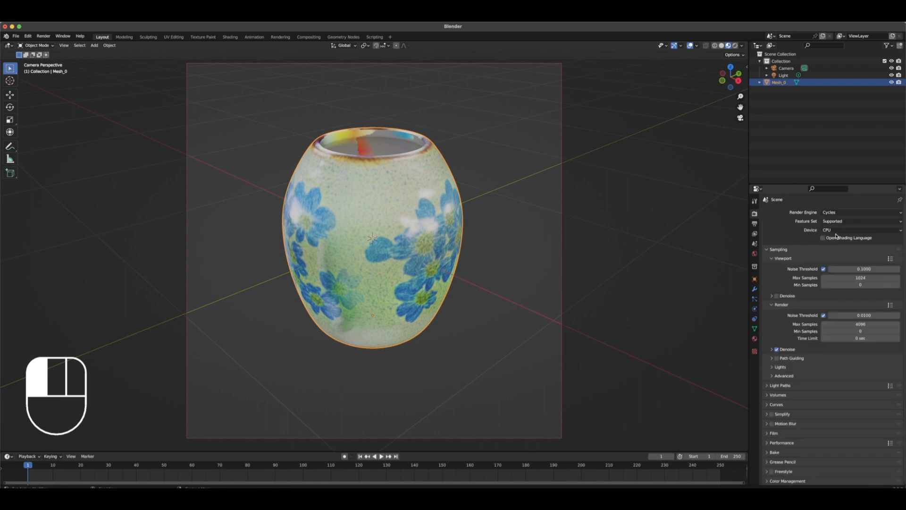
pyautogui.click(859, 337)
pyautogui.write('30')
pyautogui.press('Return')
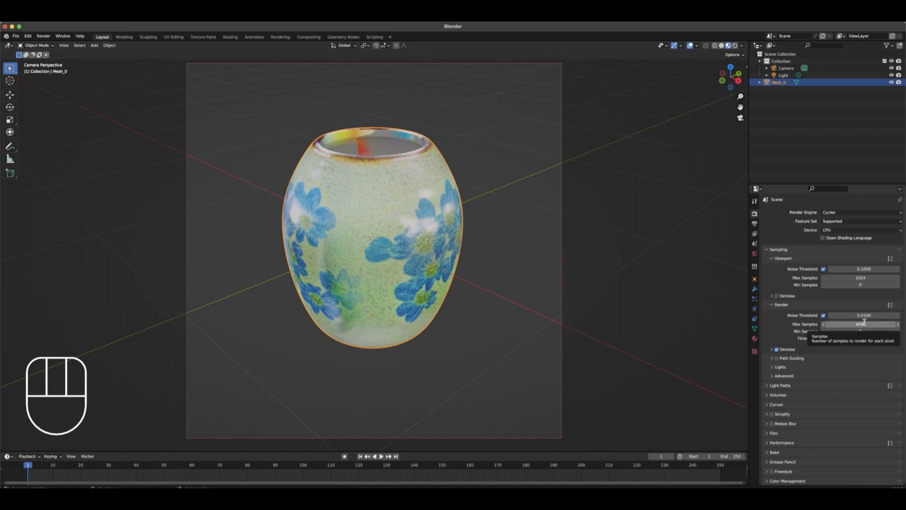
# Set the Cycles render's maximum samples to 200 and enable viewport denoising
pyautogui.click(864, 323)
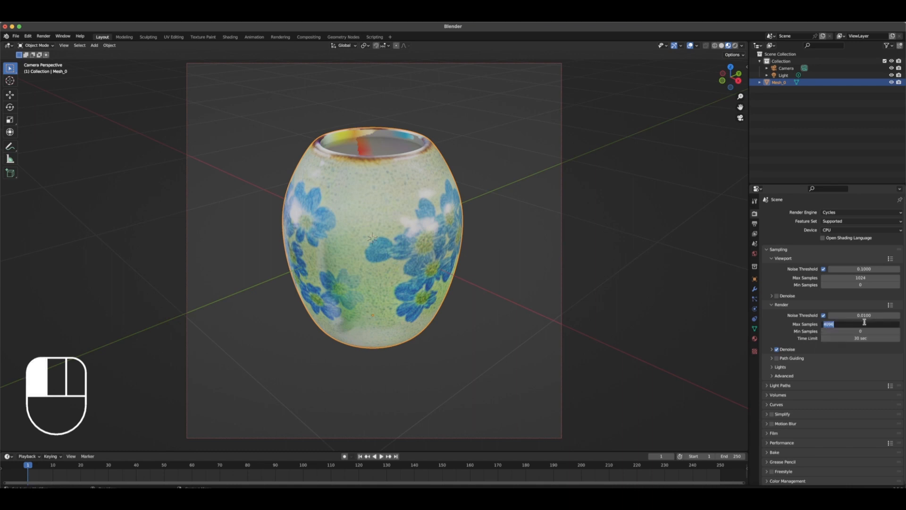
pyautogui.write('200')
pyautogui.press('Return')
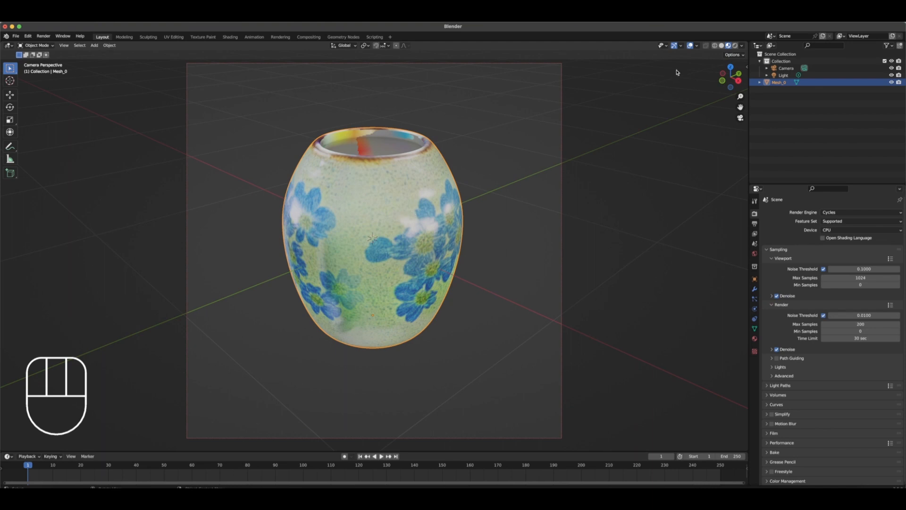
# Show the pot in Rendered shading and load fantasy_lands_scifi_zootopia_city.jpeg from Downloads as the world's Environment Texture
pyautogui.click(735, 46)
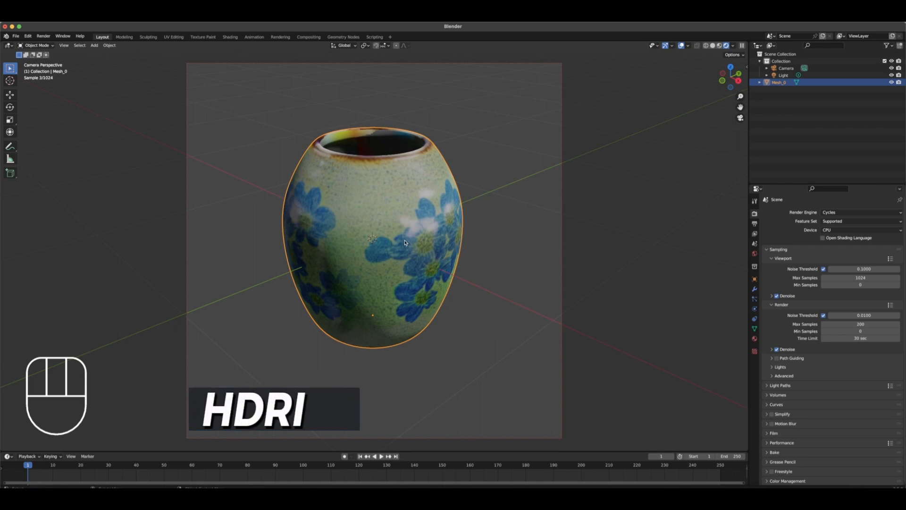
pyautogui.click(754, 254)
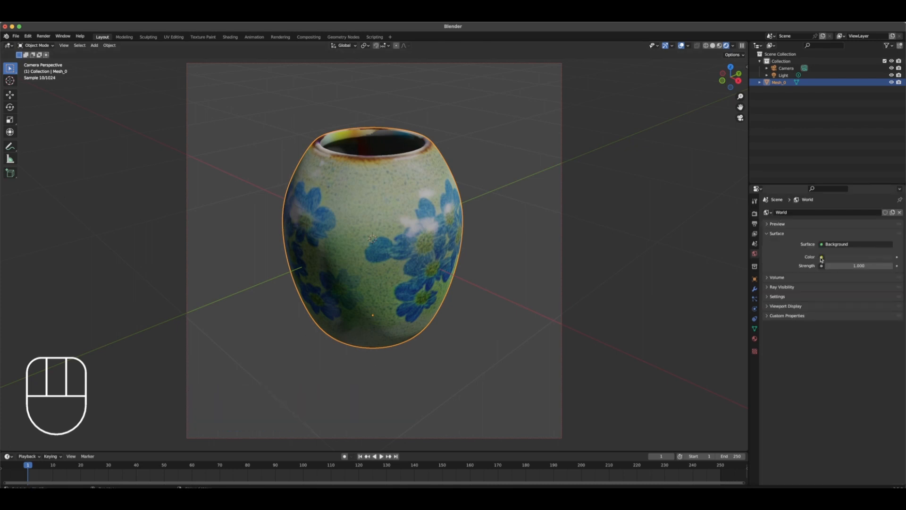
pyautogui.click(822, 257)
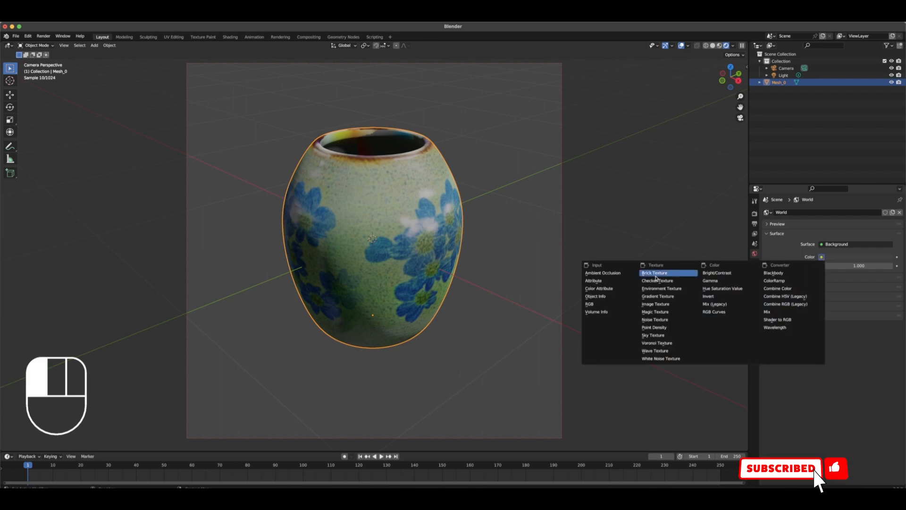
pyautogui.click(663, 288)
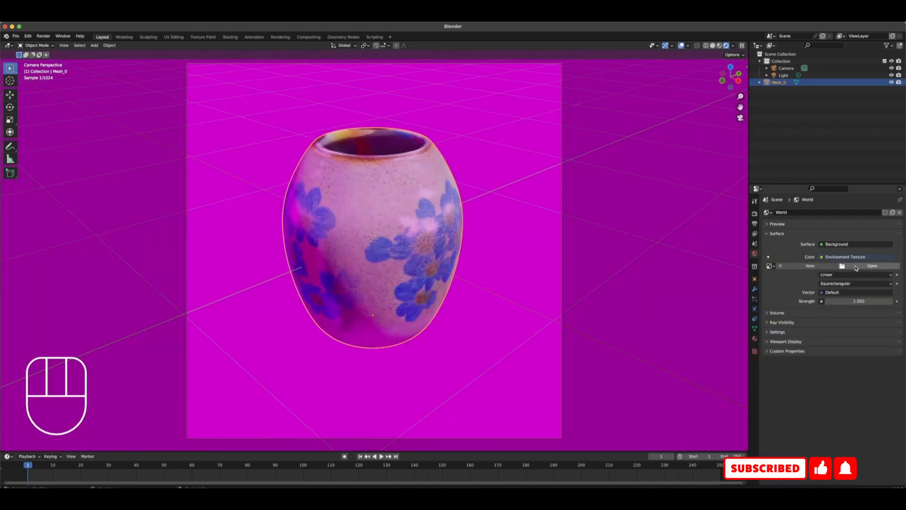
pyautogui.click(856, 266)
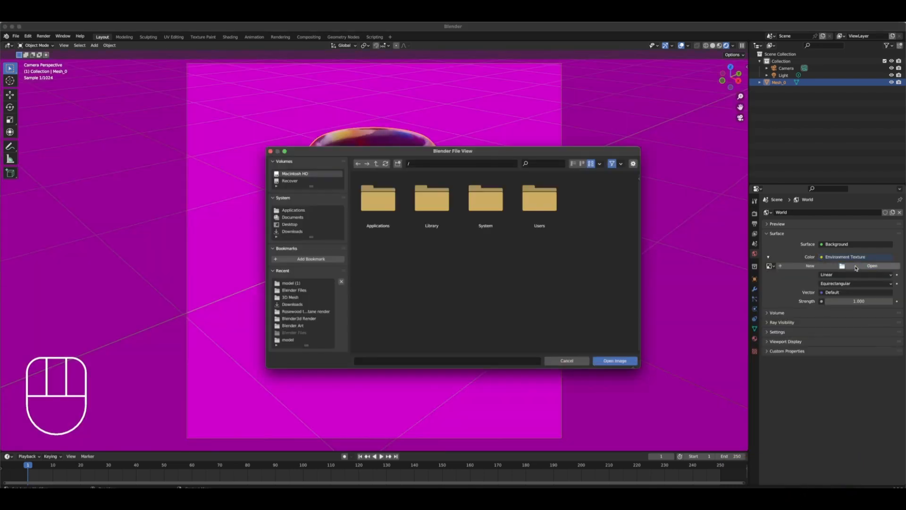
pyautogui.click(291, 232)
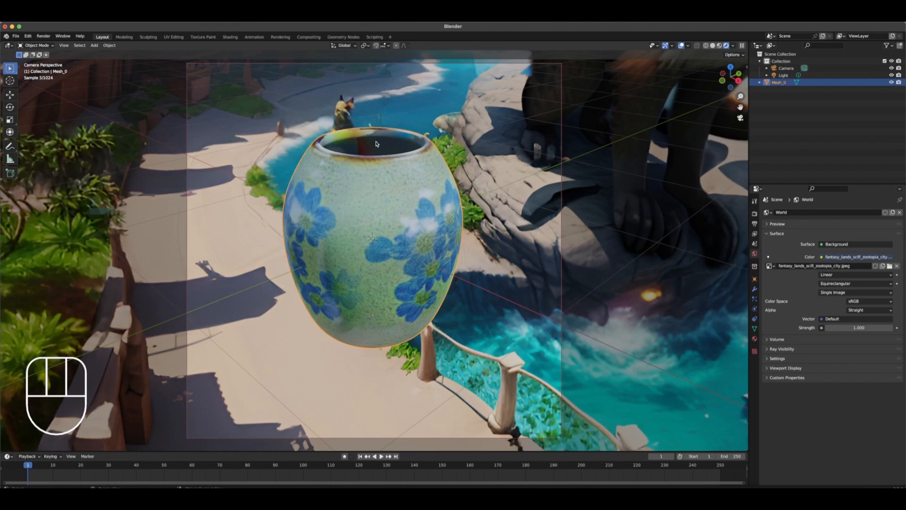
# Undo the last change and add a point light inside the pot
pyautogui.press('shift')
pyautogui.press('super+z')
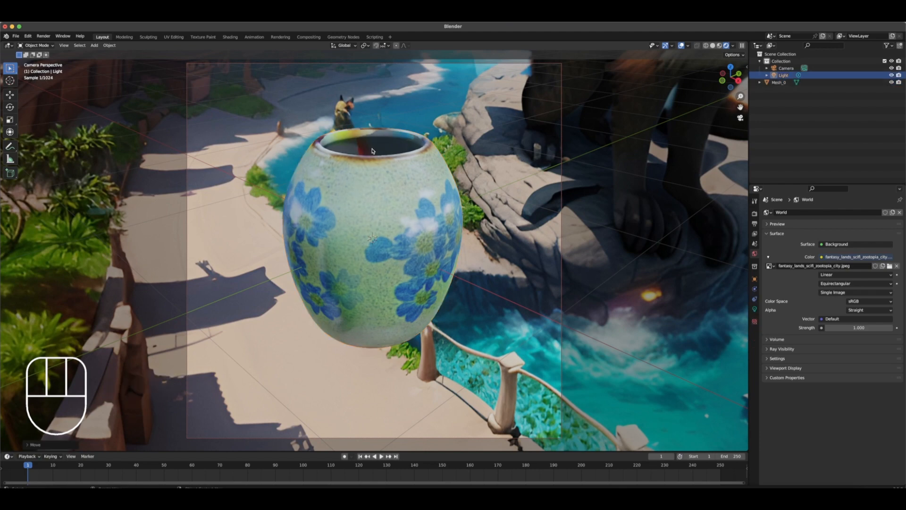
pyautogui.press('shift')
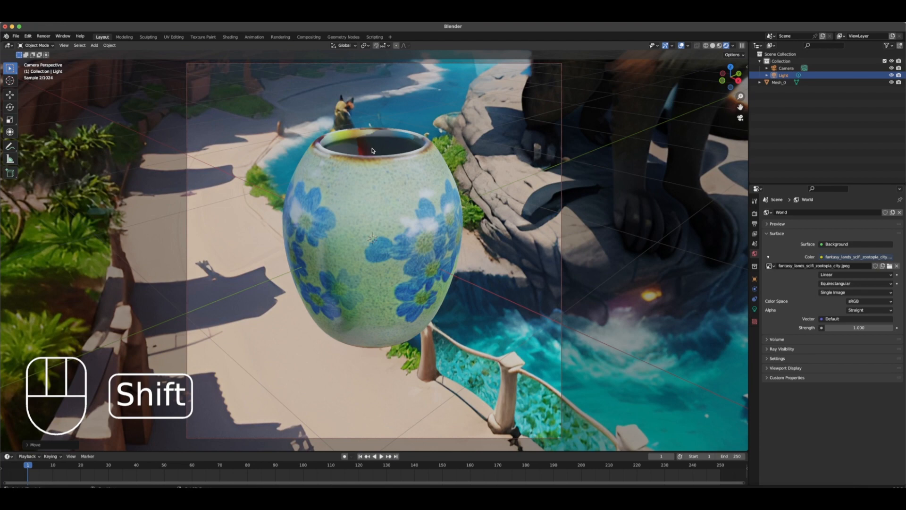
pyautogui.hotkey('shift', 'a')
pyautogui.moveTo(353, 153)
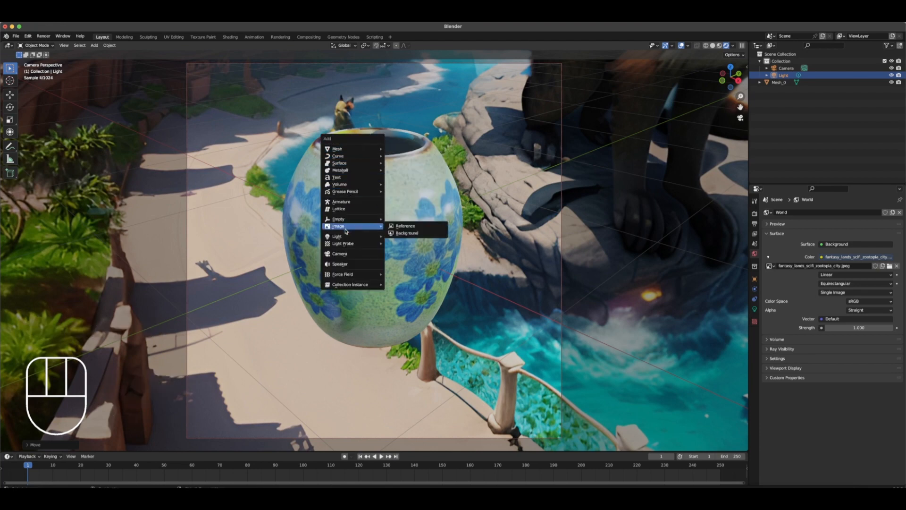
pyautogui.moveTo(345, 237)
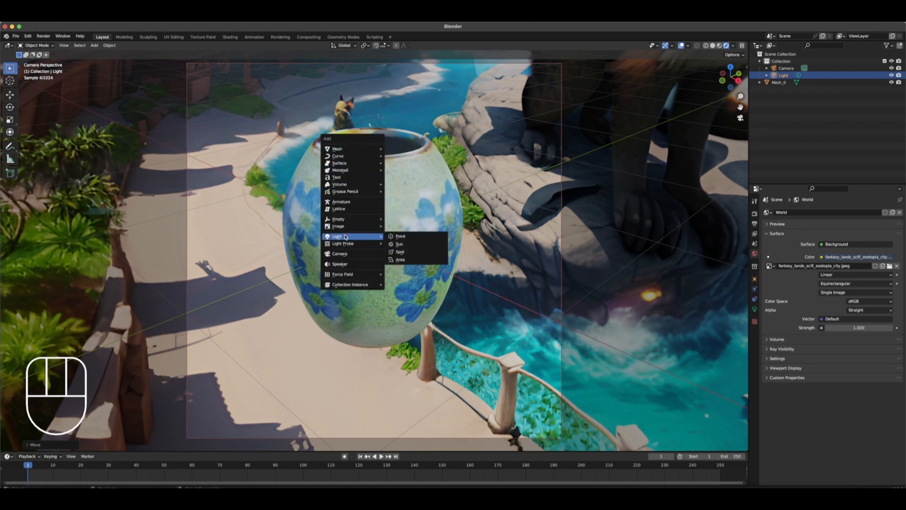
pyautogui.click(404, 237)
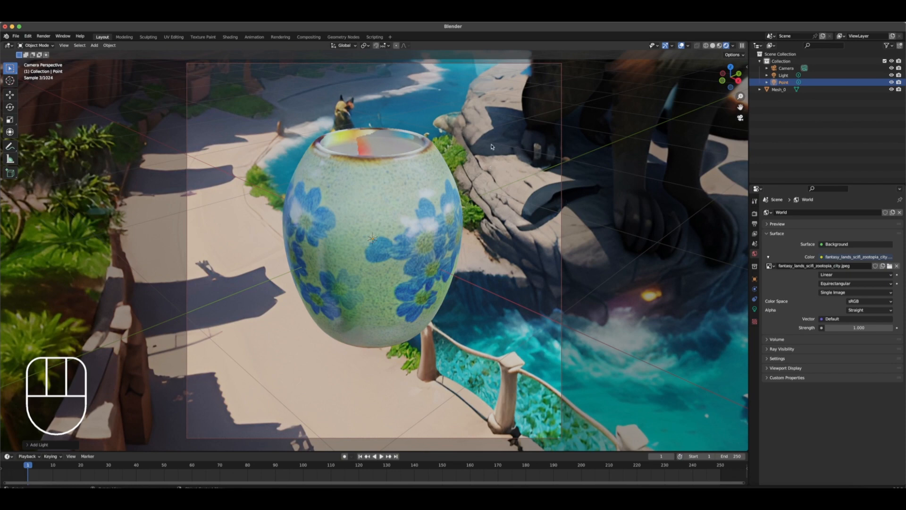
# Make the film background transparent and render a still image of the pot
pyautogui.click(755, 215)
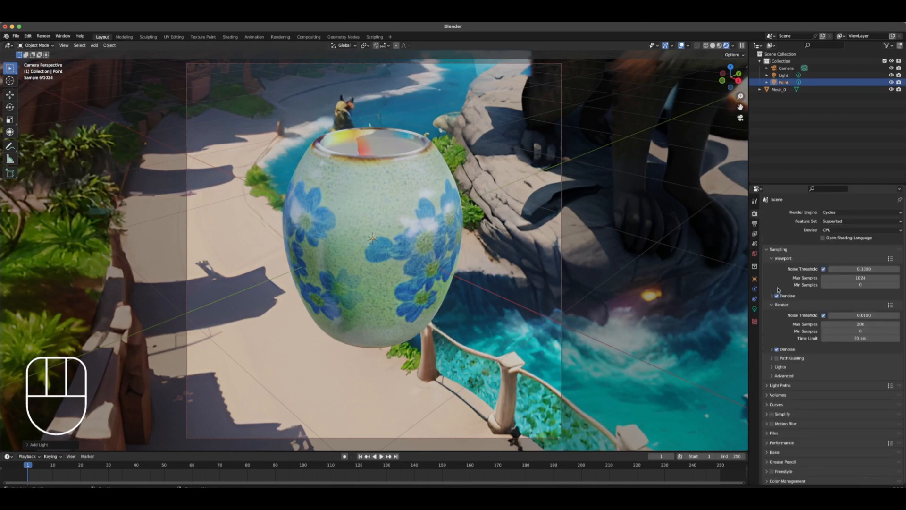
pyautogui.click(768, 433)
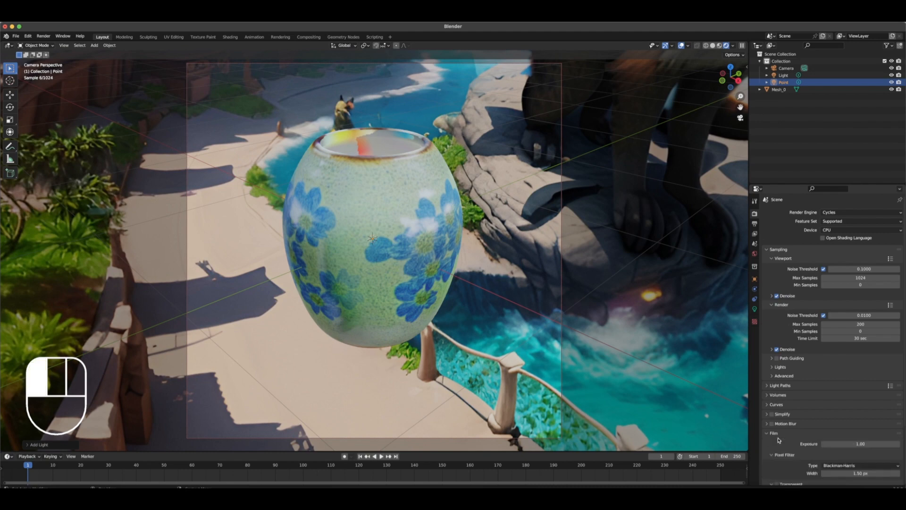
pyautogui.scroll(-2, 784, 453)
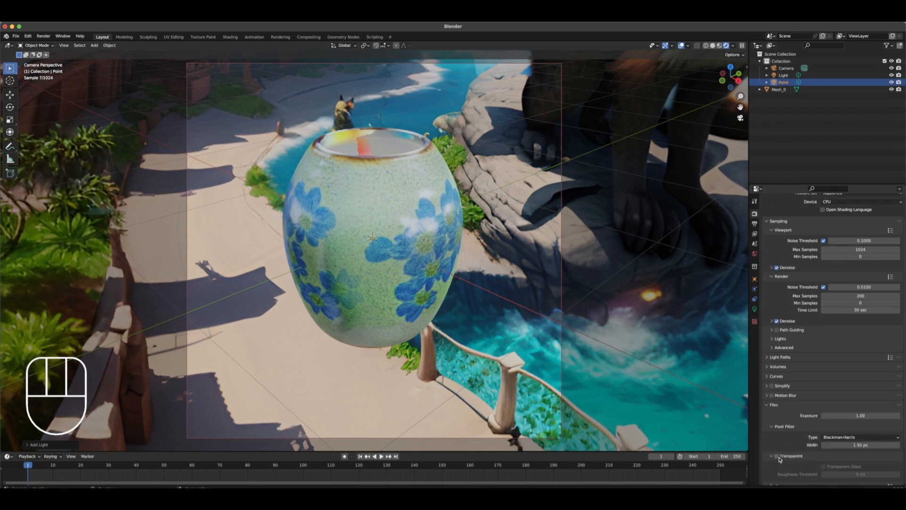
pyautogui.click(776, 457)
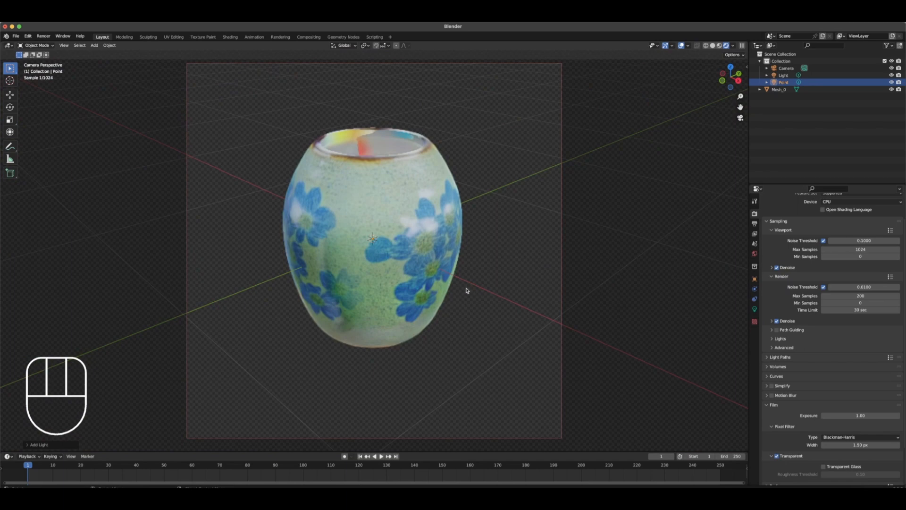
pyautogui.click(43, 35)
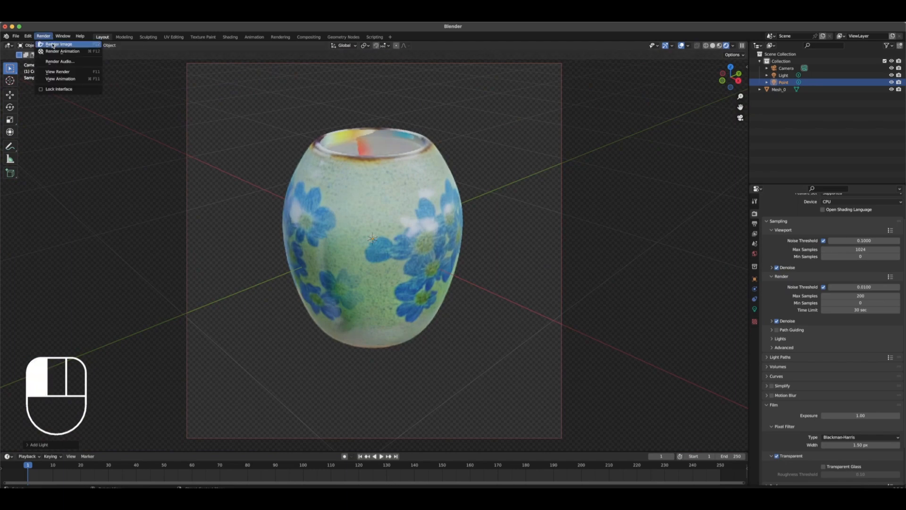
pyautogui.click(53, 44)
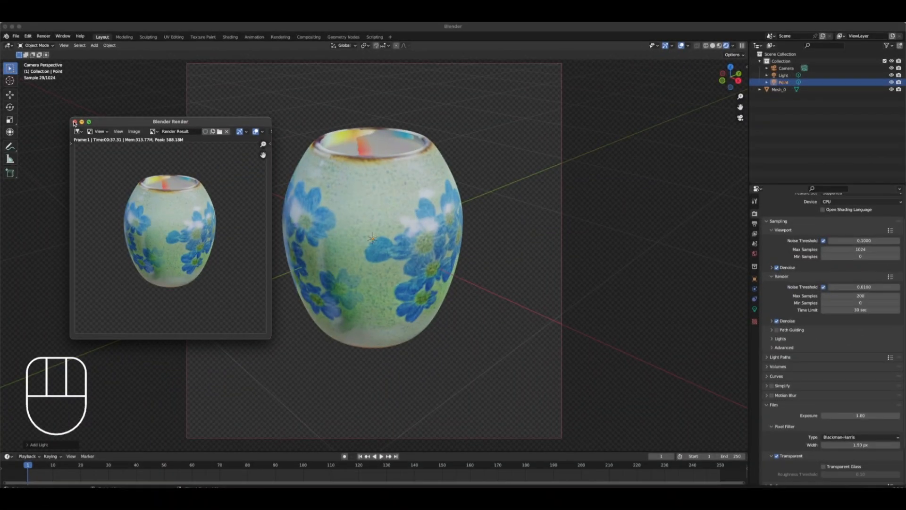